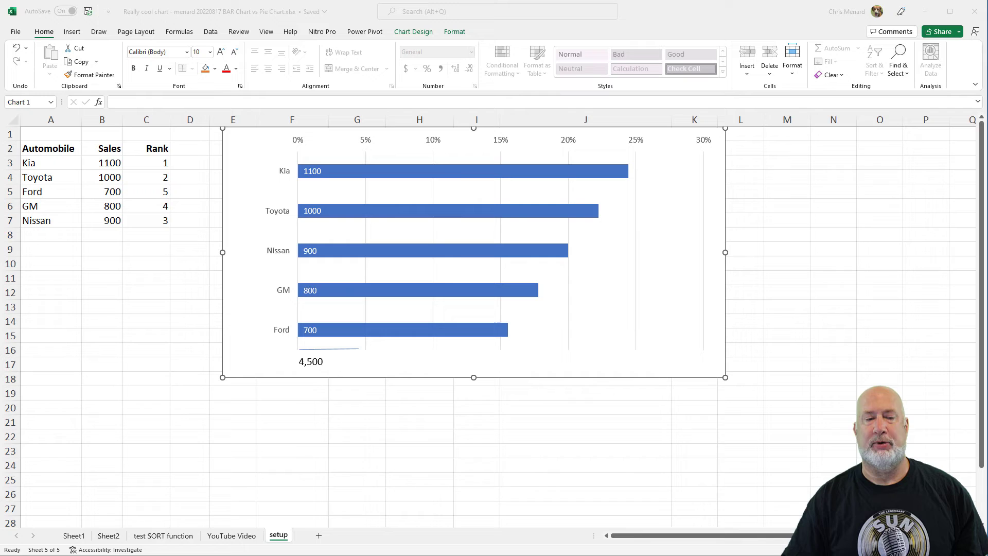
Step: Change Ford's sales value in B5 to 1200
{"action": "left_click", "coordinate": [95, 164]}
{"action": "left_click", "coordinate": [96, 178]}
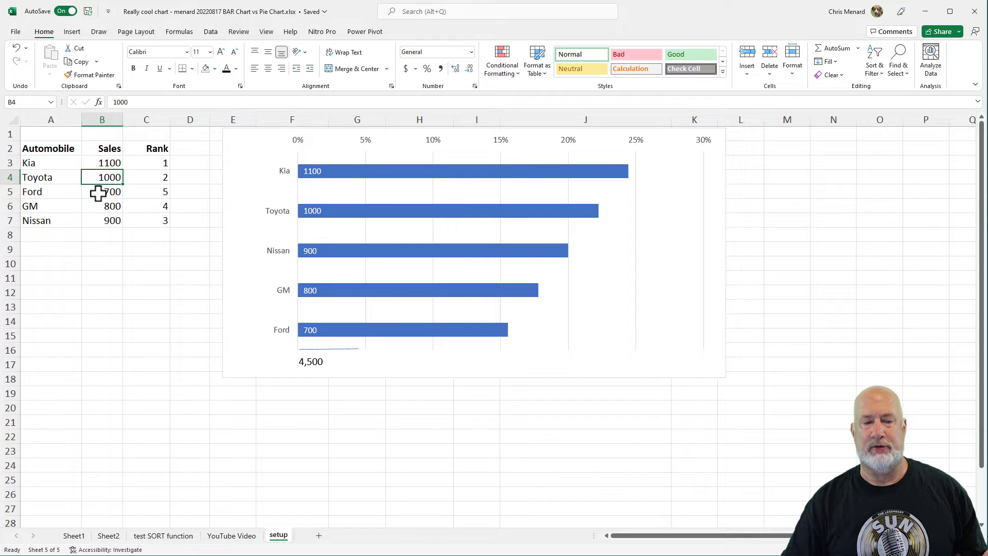
{"action": "left_click", "coordinate": [98, 192]}
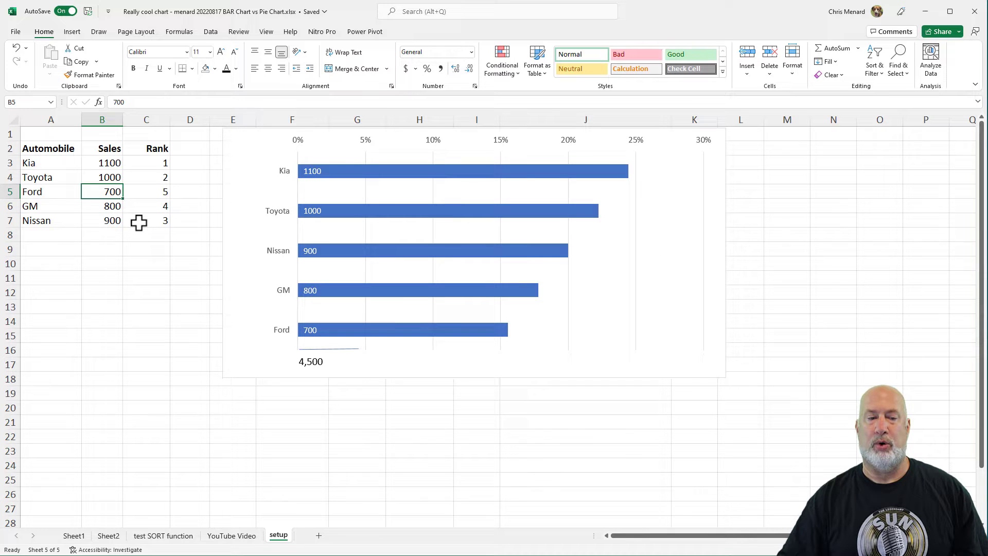
{"action": "type", "text": "1200"}
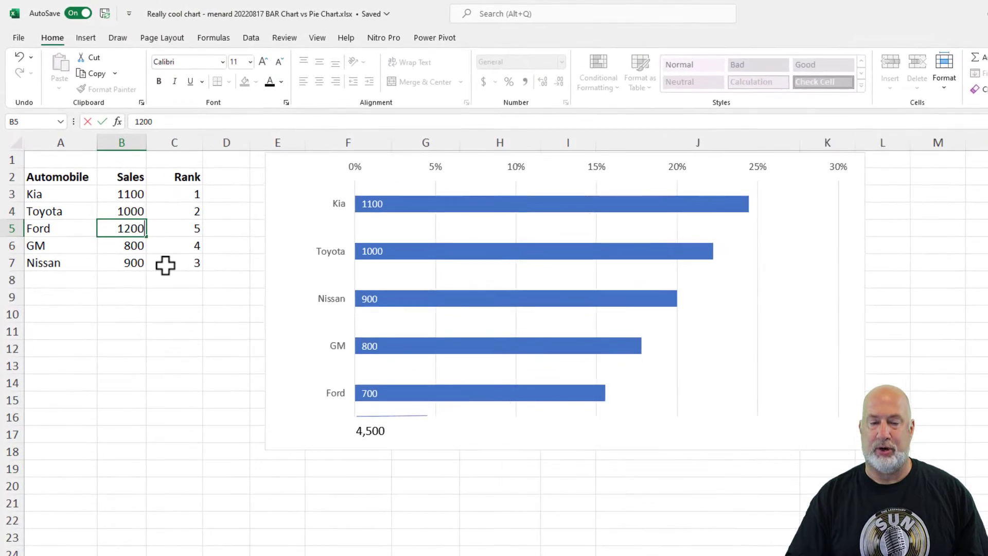
{"action": "key", "text": "Return"}
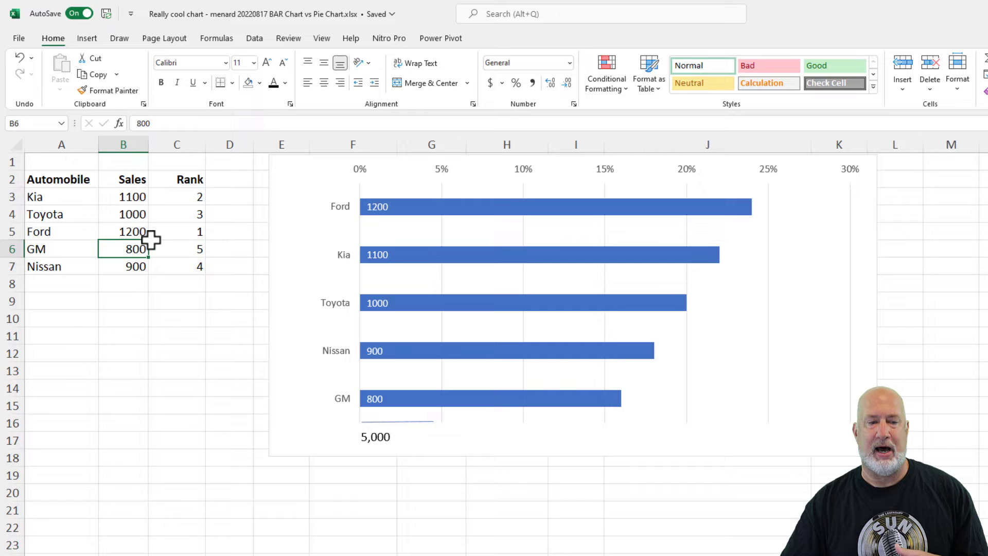
{"action": "left_click", "coordinate": [135, 198]}
{"action": "left_click_drag", "start_coordinate": [135, 198], "coordinate": [130, 262]}
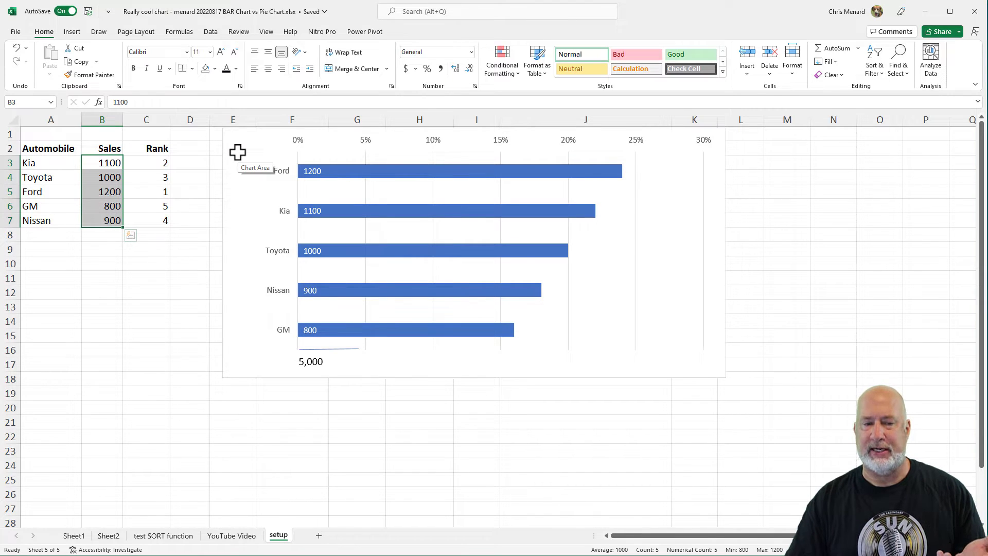
{"action": "left_click", "coordinate": [178, 174]}
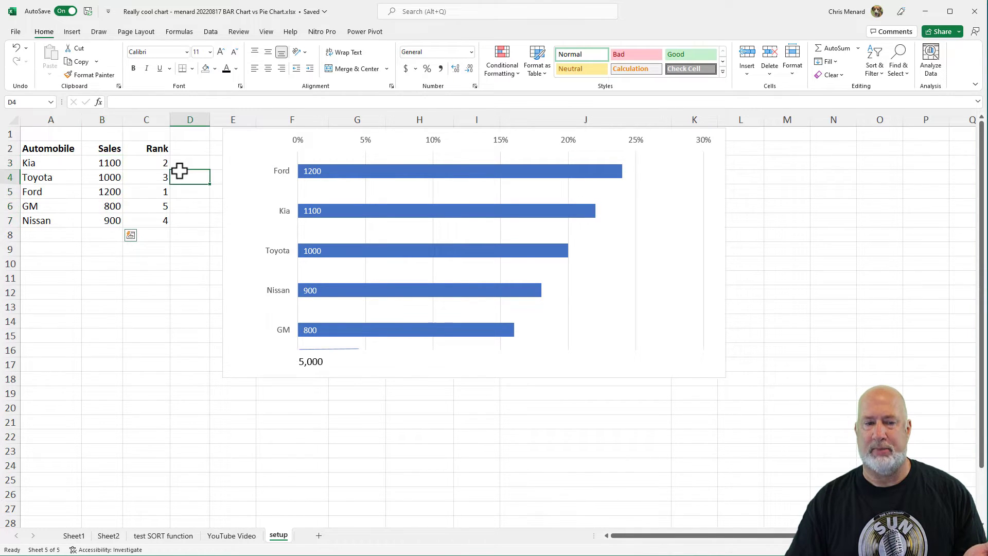
{"action": "right_click", "coordinate": [234, 151]}
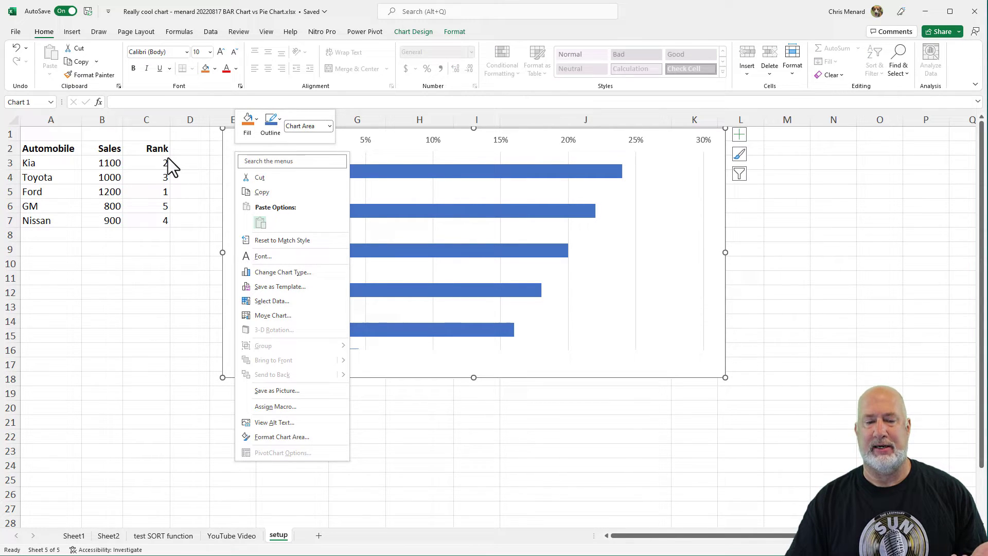
{"action": "left_click", "coordinate": [133, 161]}
{"action": "left_click", "coordinate": [132, 134]}
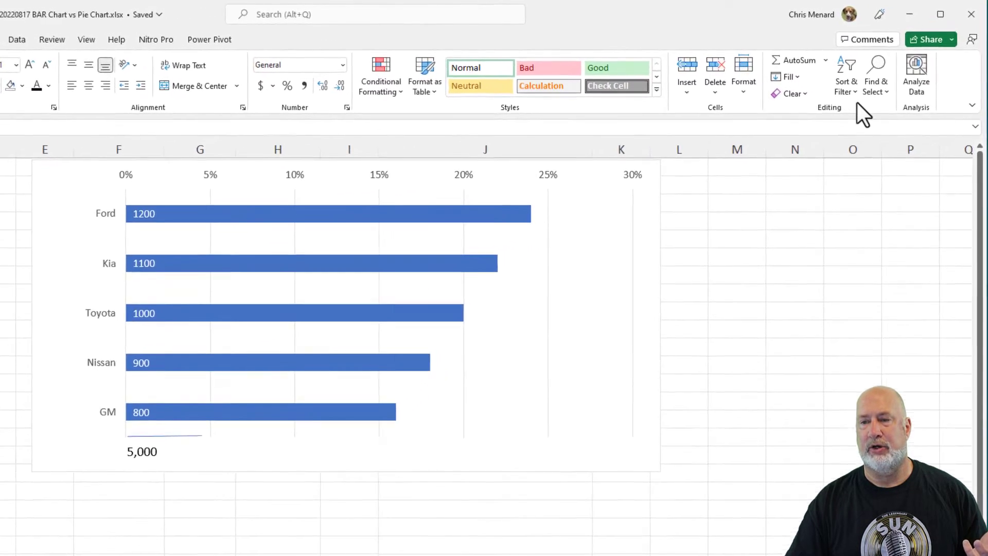
{"action": "left_click", "coordinate": [878, 95]}
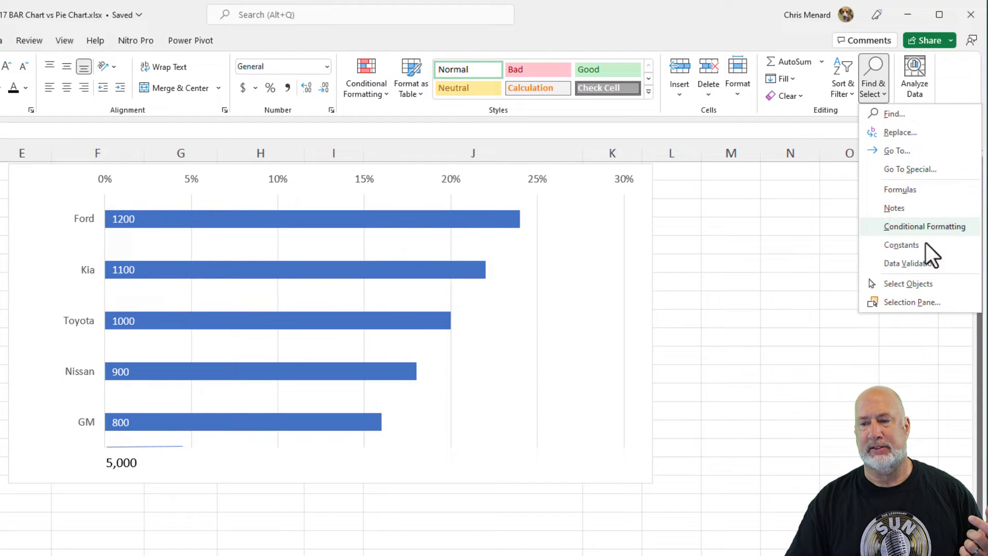
{"action": "left_click", "coordinate": [910, 302]}
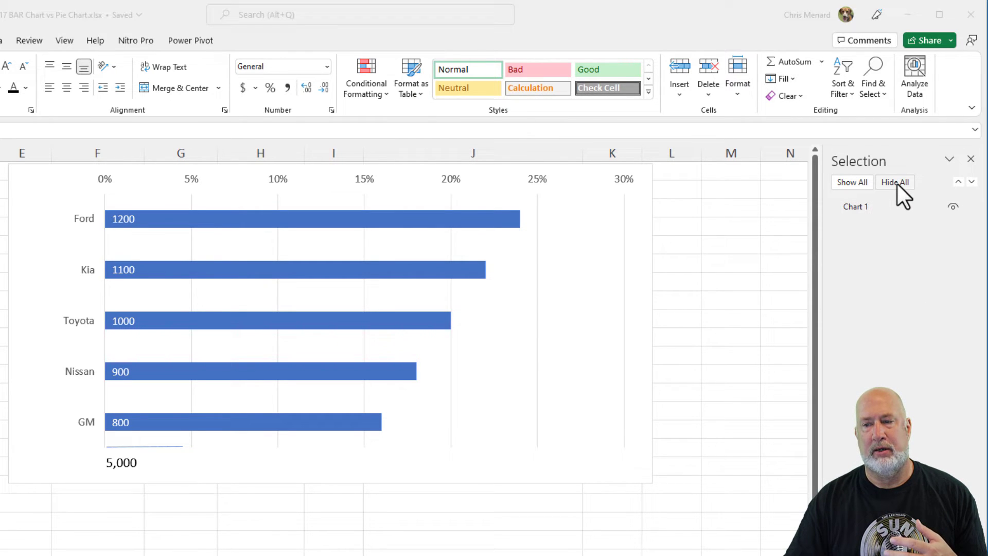
{"action": "left_click", "coordinate": [953, 207]}
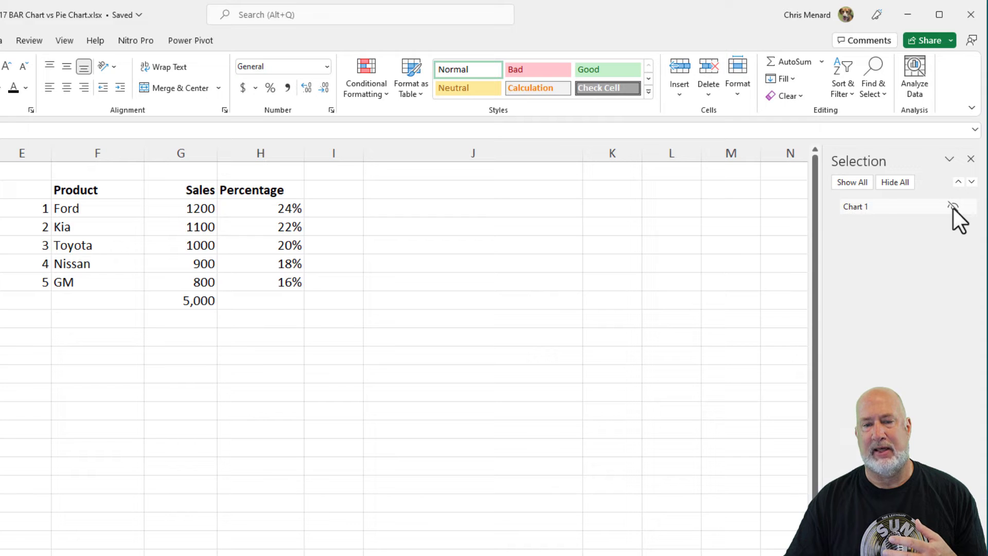
{"action": "left_click", "coordinate": [953, 206]}
{"action": "left_click", "coordinate": [953, 207]}
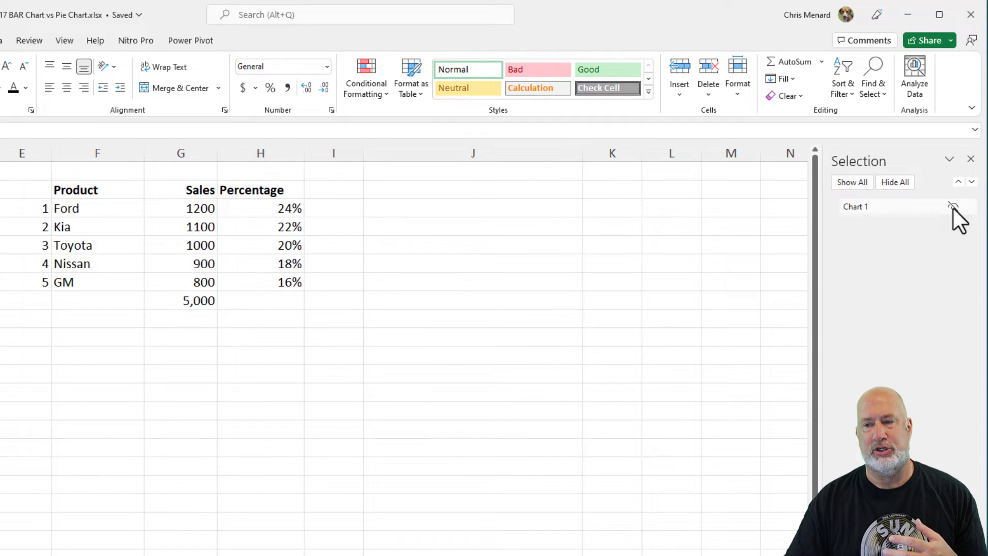
{"action": "left_click", "coordinate": [953, 208]}
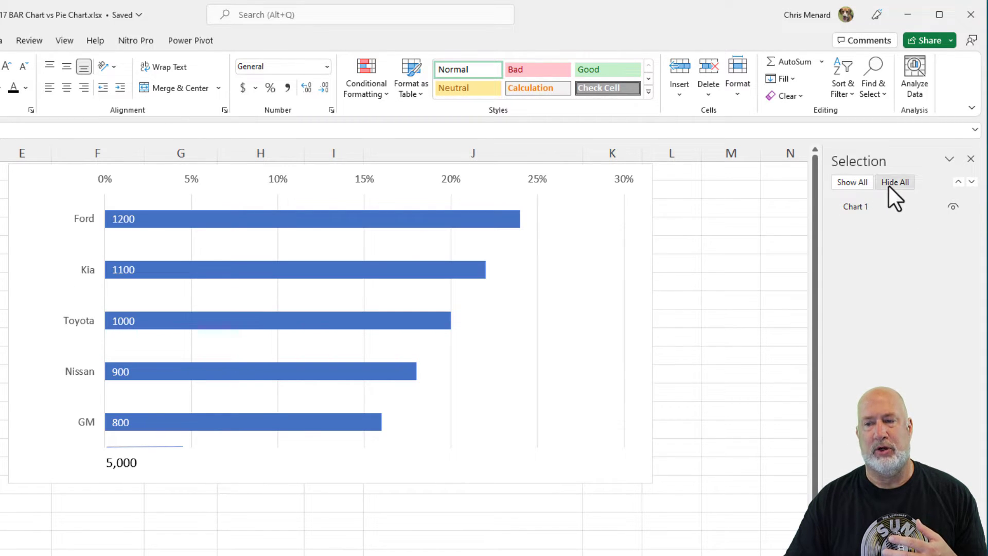
{"action": "left_click", "coordinate": [894, 182]}
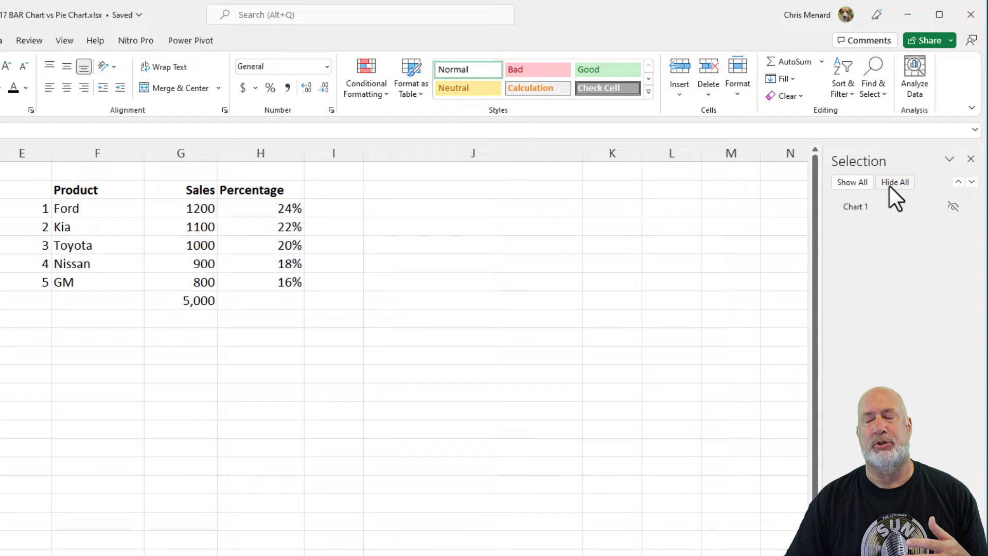
{"action": "left_click", "coordinate": [861, 183]}
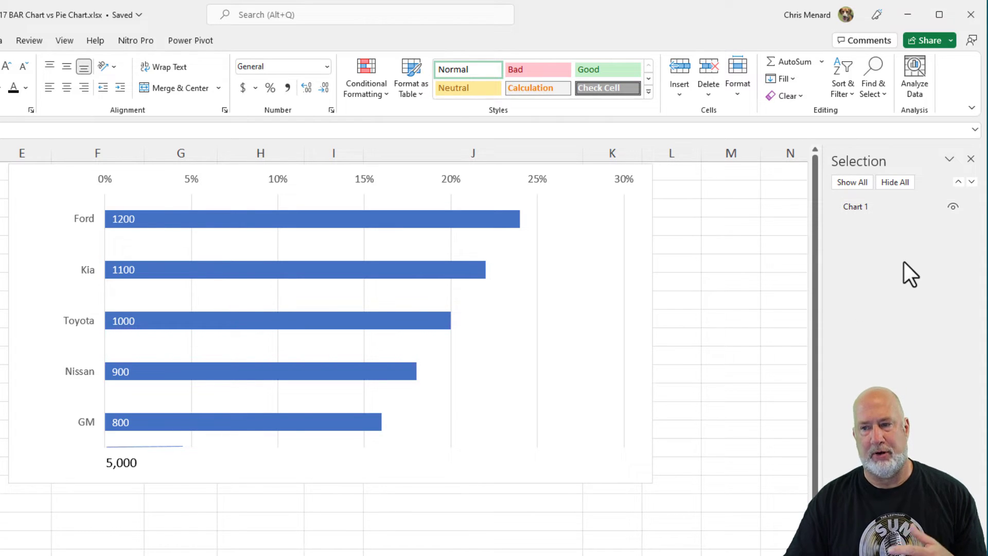
Step: Close the Selection pane, shift the chart left, and add Workbook Statistics to the status bar
{"action": "left_click", "coordinate": [971, 159]}
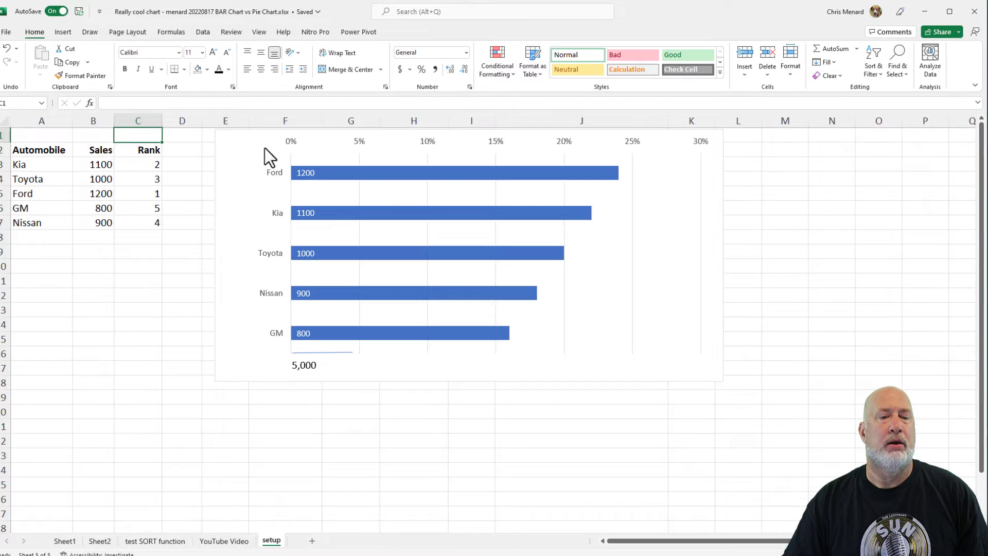
{"action": "left_click_drag", "start_coordinate": [113, 180], "coordinate": [95, 178]}
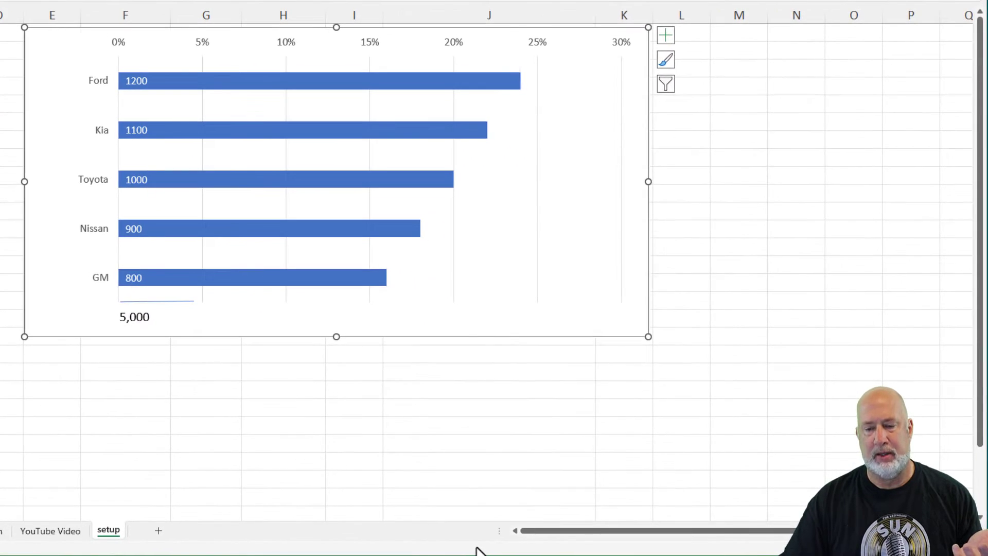
{"action": "right_click", "coordinate": [477, 550]}
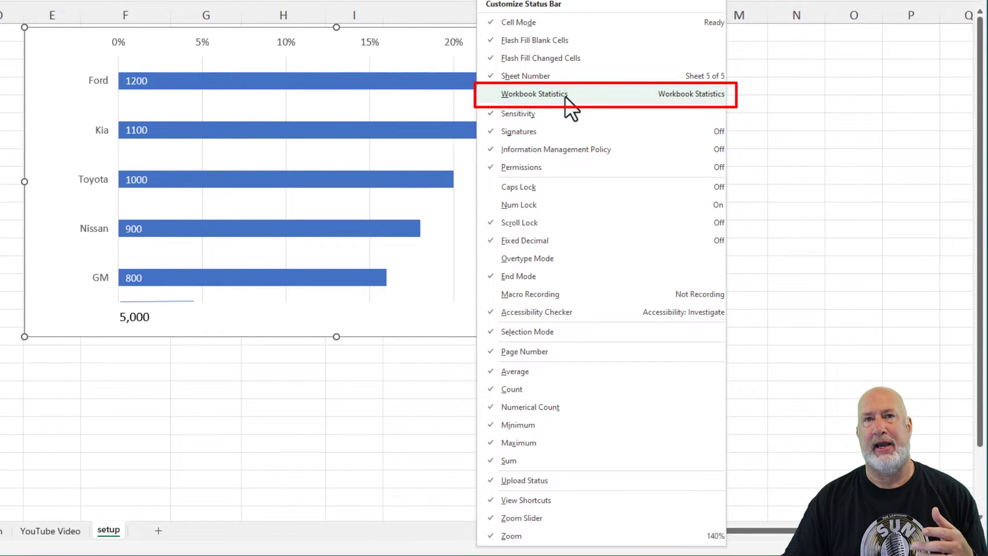
{"action": "left_click", "coordinate": [564, 95]}
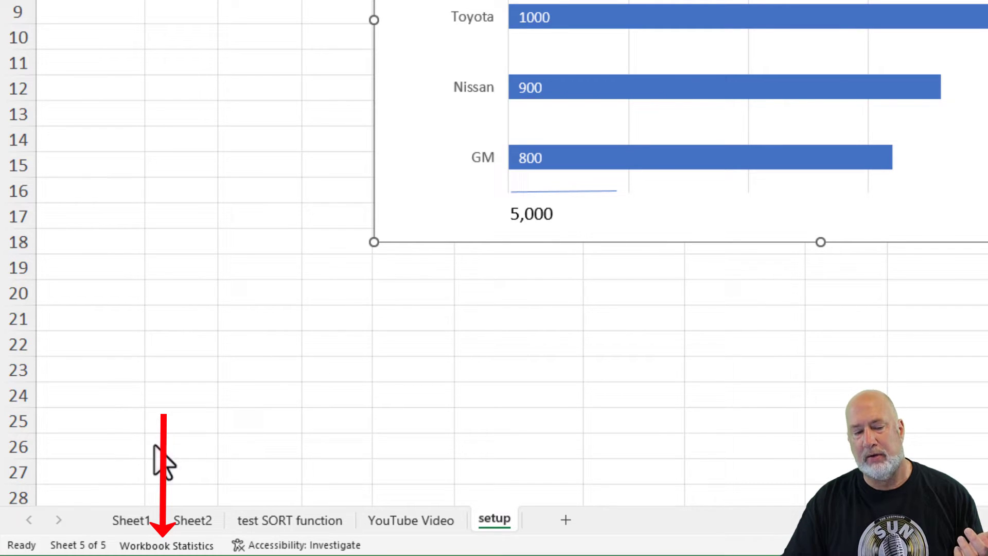
Step: Open Workbook Statistics below the sales table, review its sheet and workbook counts, then close it
{"action": "left_click", "coordinate": [194, 545]}
{"action": "left_click_drag", "start_coordinate": [232, 19], "coordinate": [190, 0]}
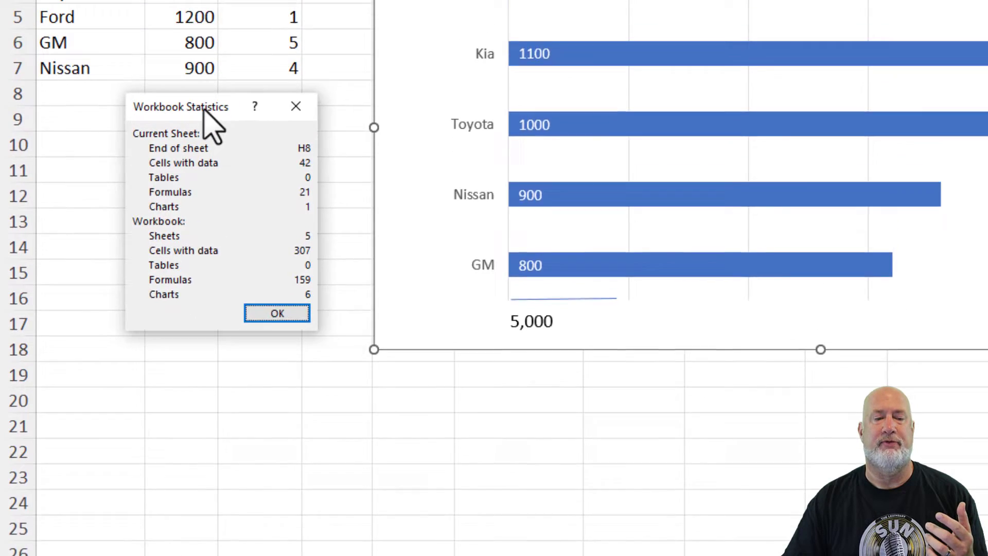
{"action": "left_click_drag", "start_coordinate": [190, 211], "coordinate": [192, 214]}
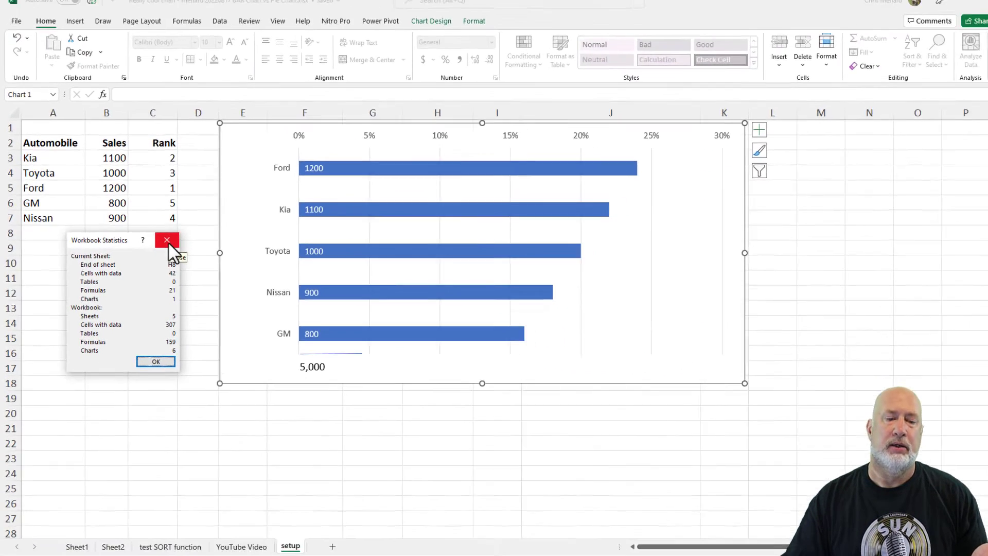
{"action": "left_click", "coordinate": [285, 215]}
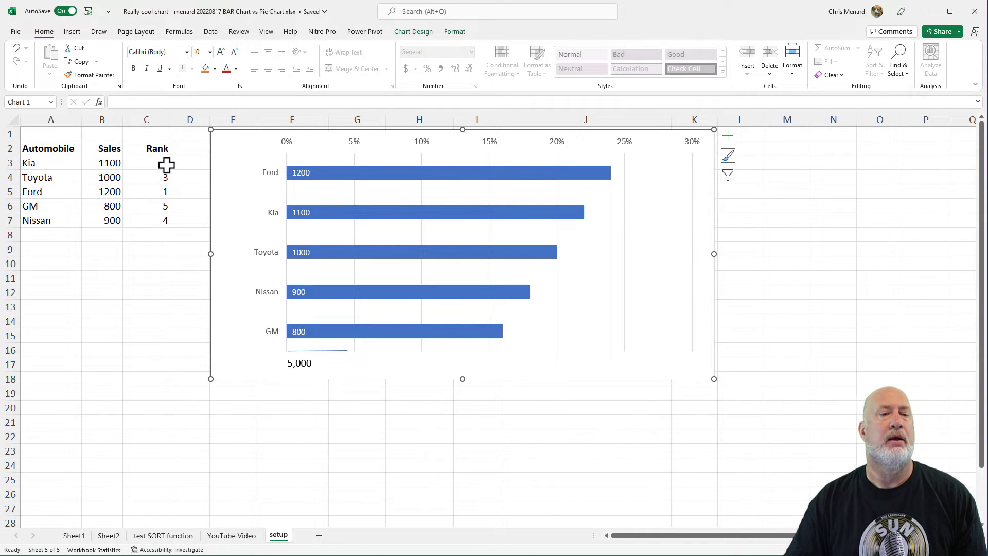
Step: Drag the bar chart a few pixels right, away from the Rank column
{"action": "mouse_move", "coordinate": [239, 147]}
{"action": "left_mouse_down"}
{"action": "mouse_move", "coordinate": [280, 148]}
{"action": "mouse_move", "coordinate": [259, 147]}
{"action": "left_mouse_up"}
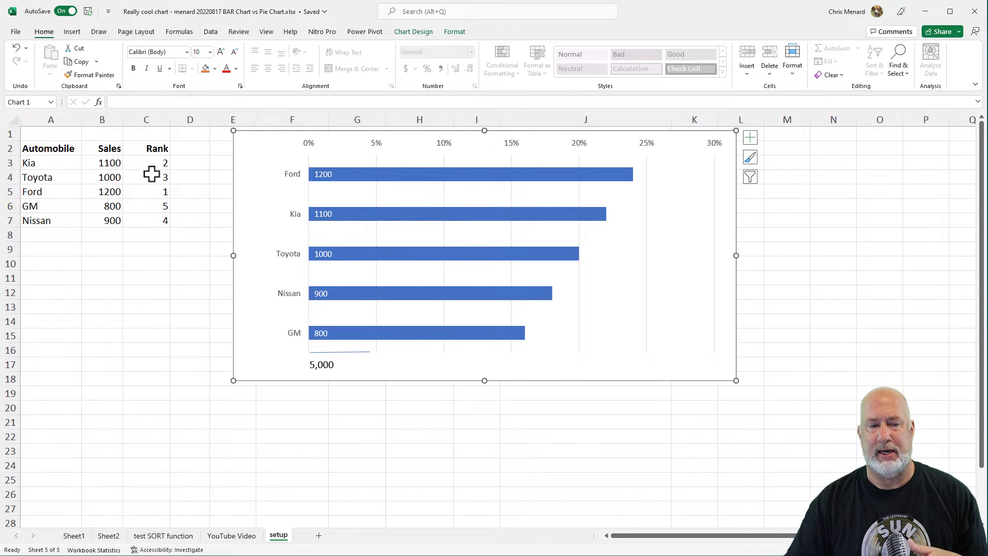
Step: Hide Chart 1 through the Selection Pane
{"action": "left_click", "coordinate": [101, 164]}
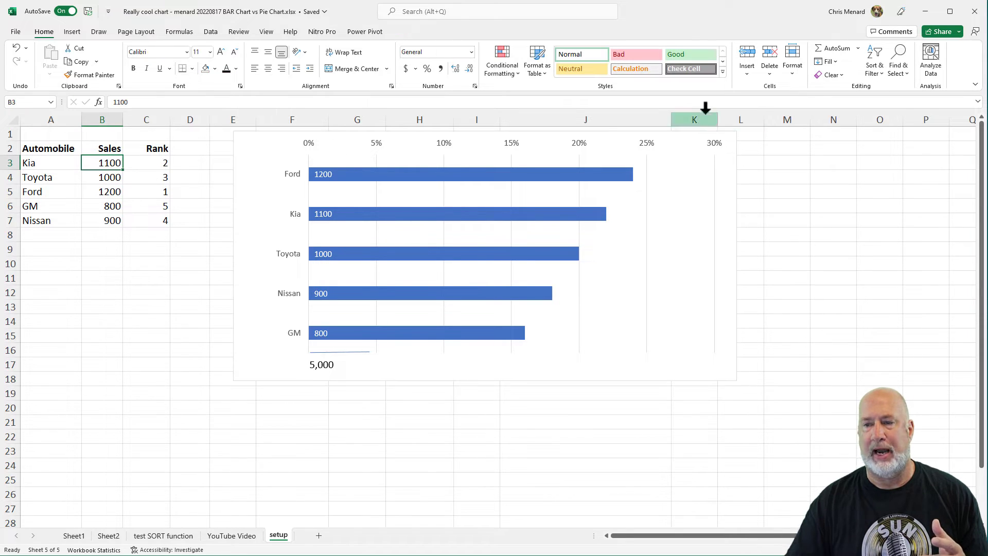
{"action": "left_click", "coordinate": [897, 72]}
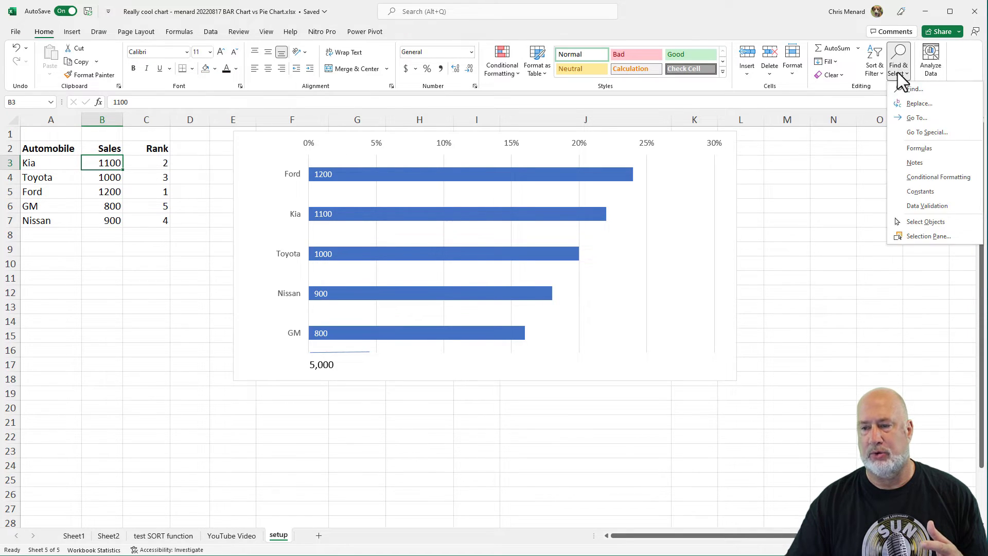
{"action": "left_click", "coordinate": [926, 236]}
{"action": "left_click", "coordinate": [960, 162]}
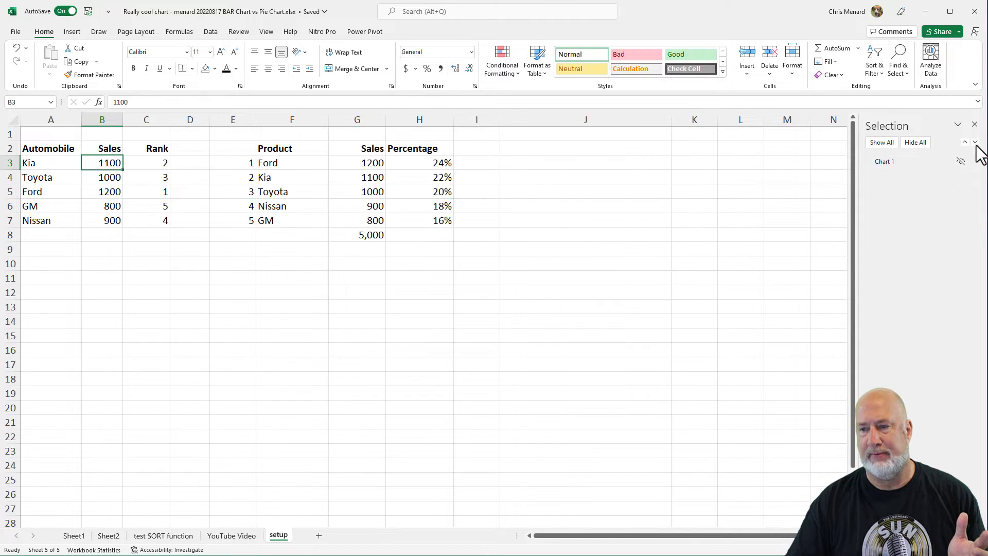
{"action": "left_click", "coordinate": [974, 124]}
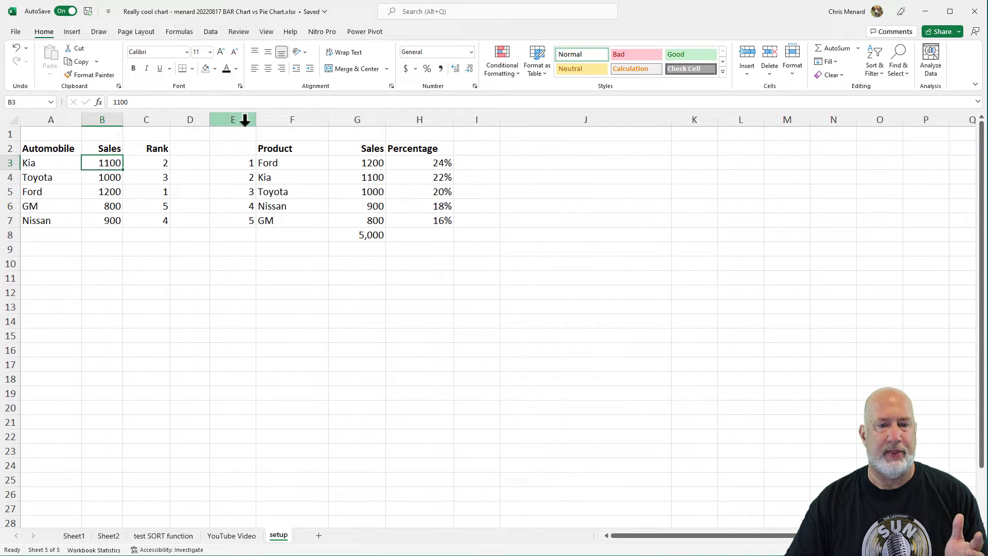
Step: Hide columns E through I holding the Product table
{"action": "left_click_drag", "start_coordinate": [242, 119], "coordinate": [457, 119]}
{"action": "right_click", "coordinate": [430, 117]}
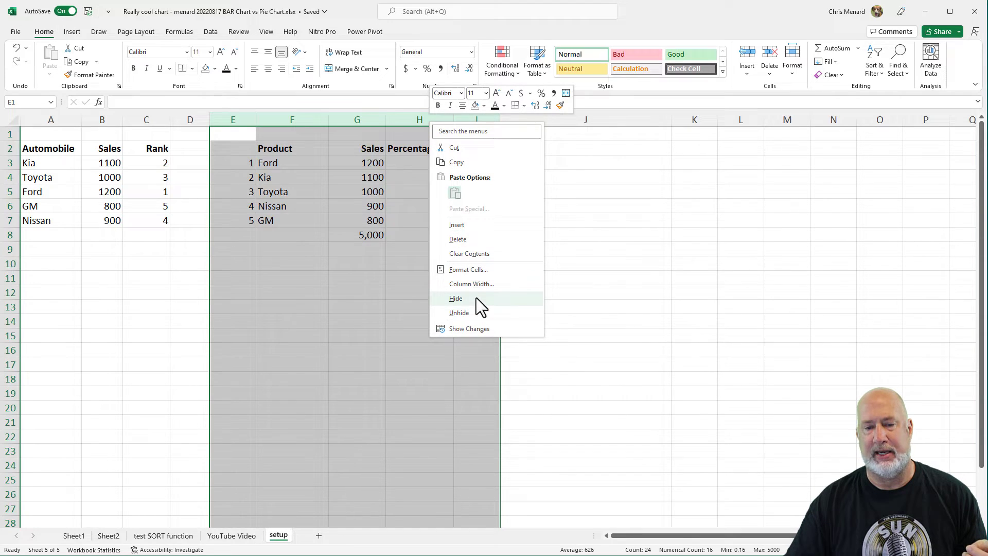
{"action": "left_click", "coordinate": [476, 299]}
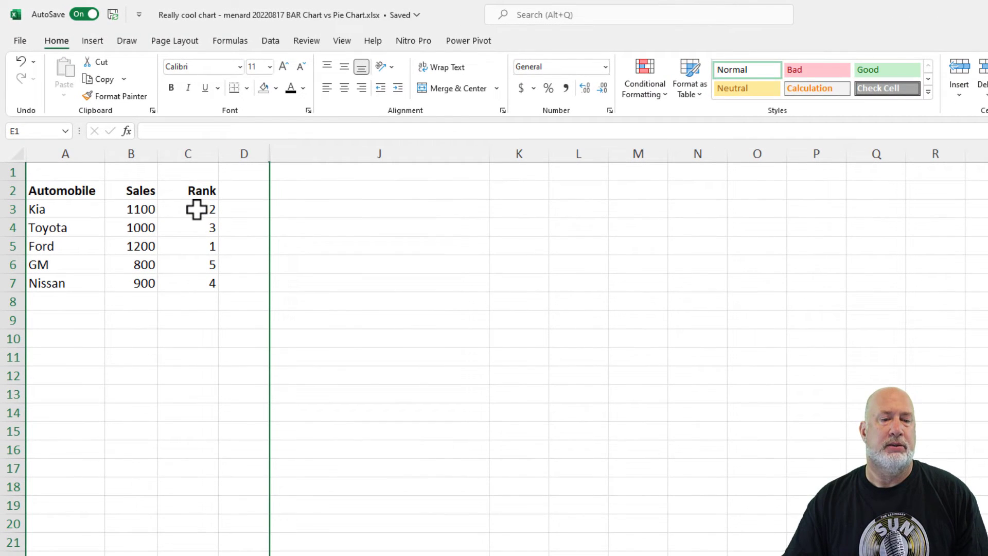
Step: Clear the old rank values from C3:C7
{"action": "left_click", "coordinate": [169, 210]}
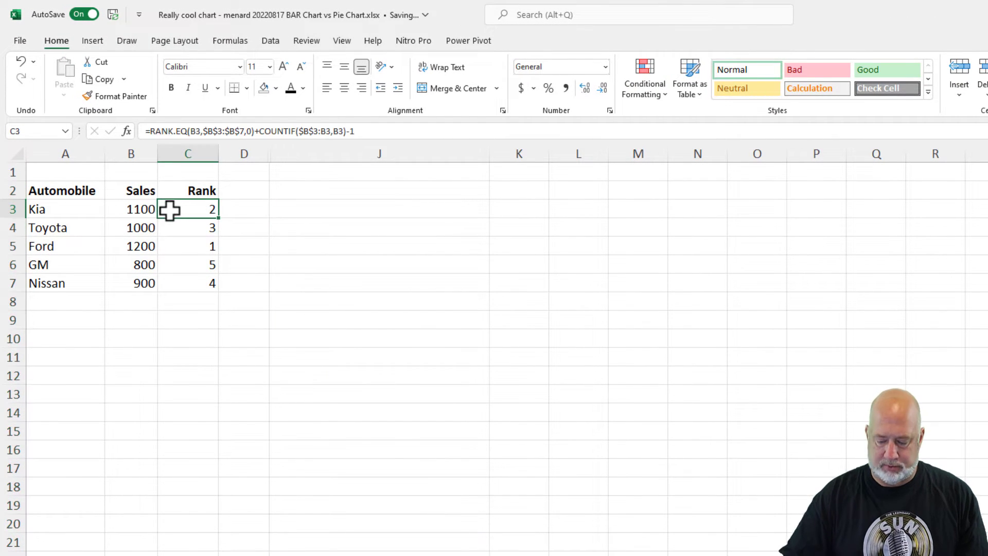
{"action": "key", "text": "Delete"}
{"action": "left_click_drag", "start_coordinate": [170, 210], "coordinate": [178, 287]}
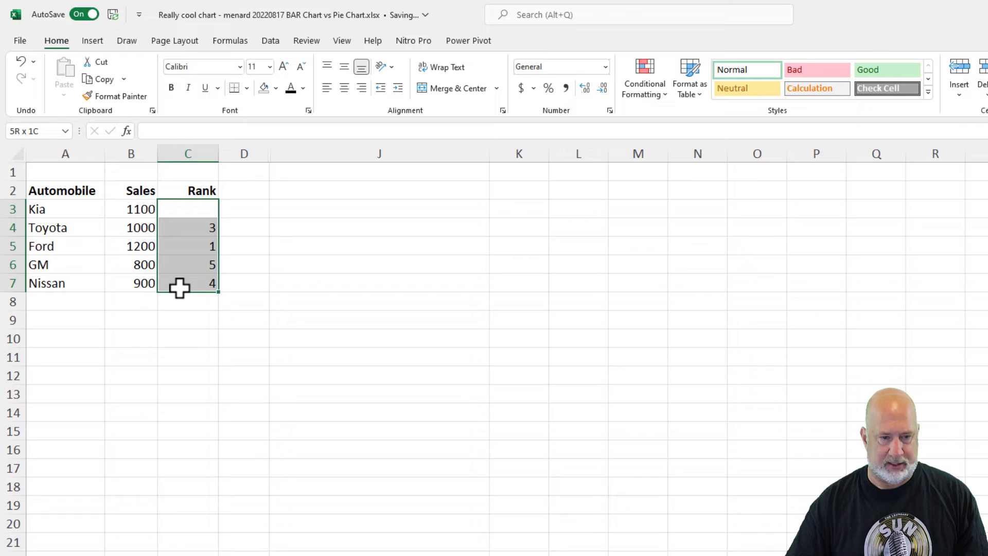
{"action": "key", "text": "Delete"}
{"action": "key", "text": "Up"}
{"action": "key", "text": "Down"}
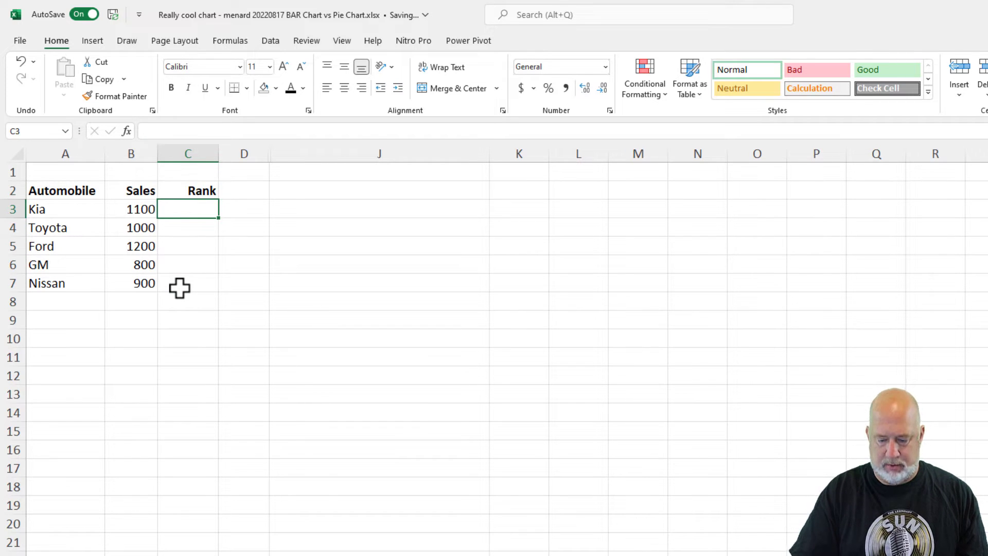
Step: Enter =RANK.EQ(B3,$B$3:$B$7) in C3 and fill it down to C7
{"action": "type", "text": "=rand"}
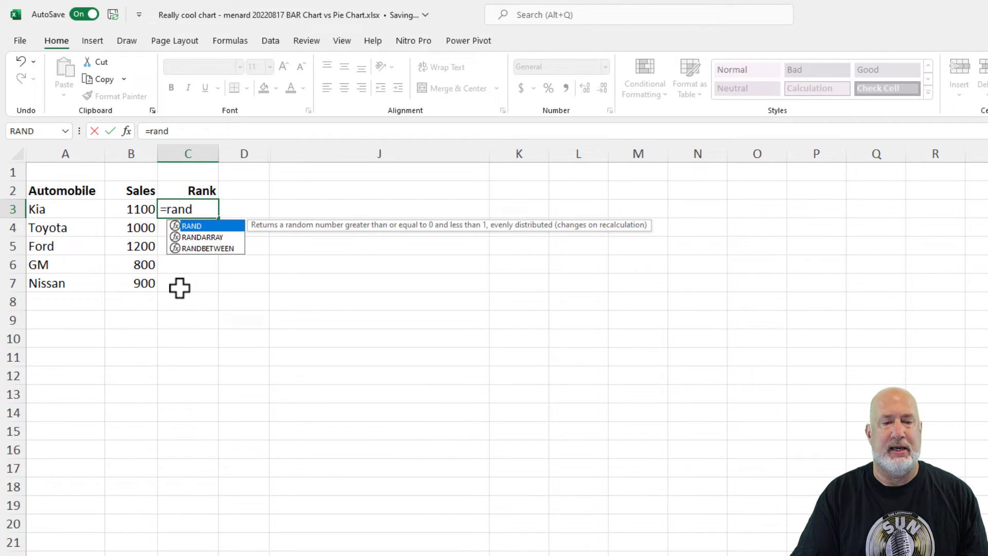
{"action": "key", "text": "BackSpace"}
{"action": "type", "text": "k."}
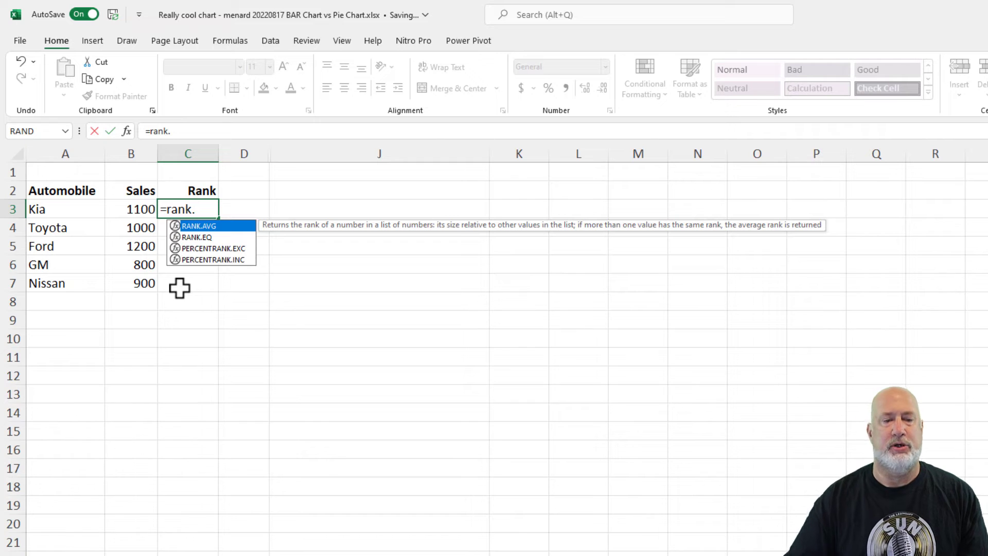
{"action": "double_click", "coordinate": [197, 237]}
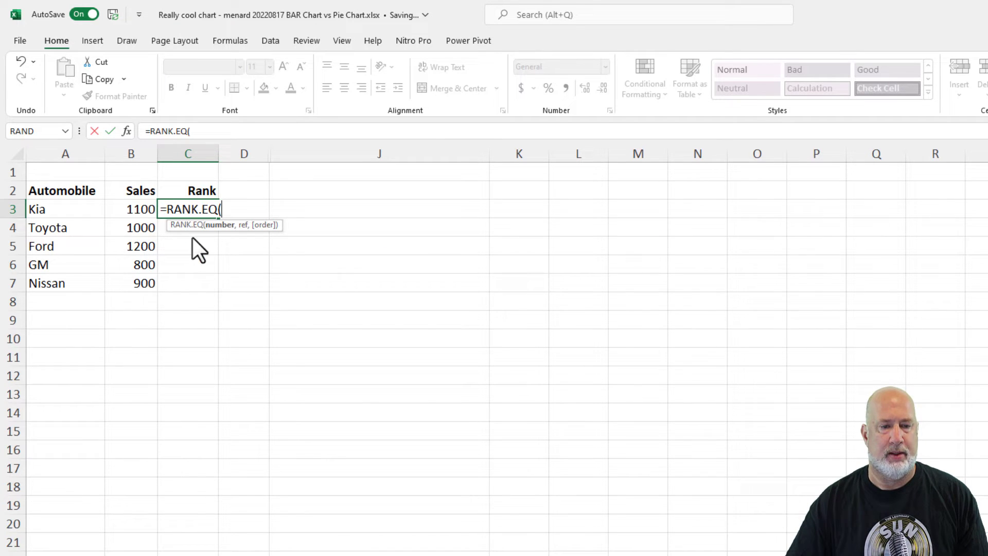
{"action": "left_click", "coordinate": [115, 206]}
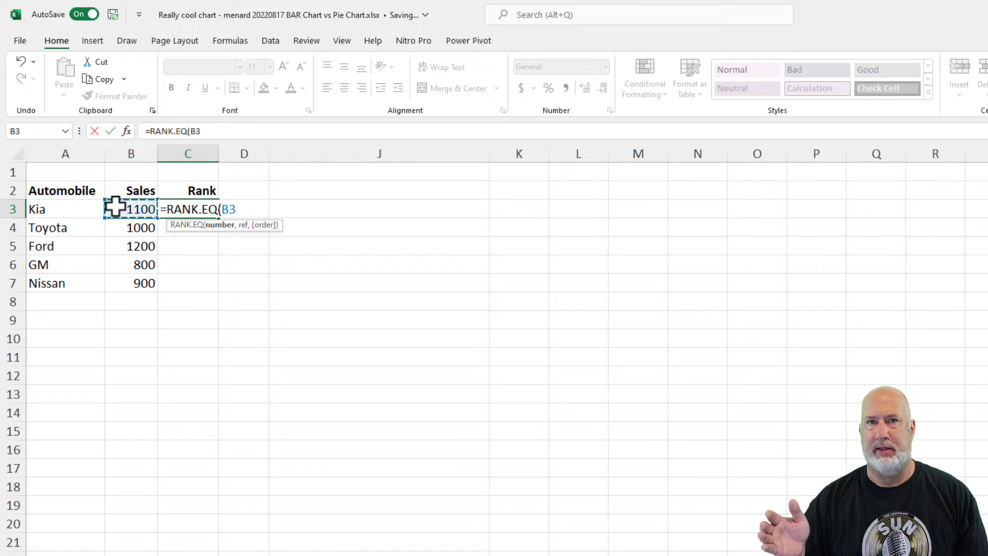
{"action": "type", "text": ","}
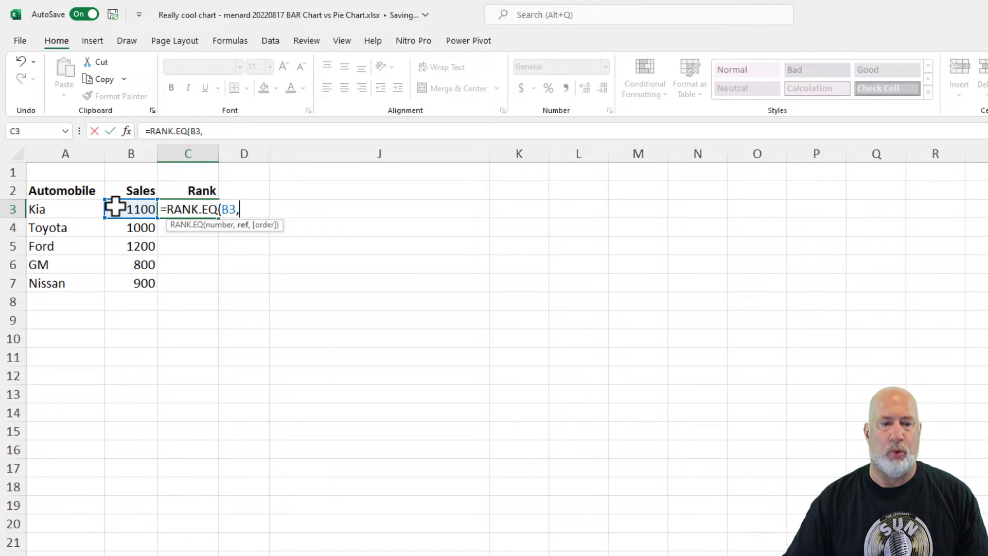
{"action": "left_click_drag", "start_coordinate": [115, 206], "coordinate": [118, 278]}
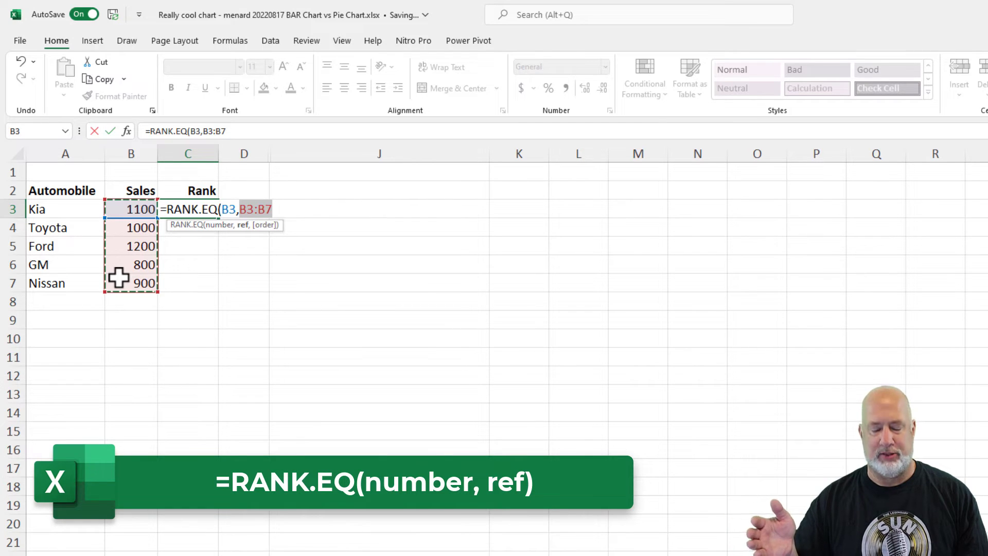
{"action": "key", "text": "F4"}
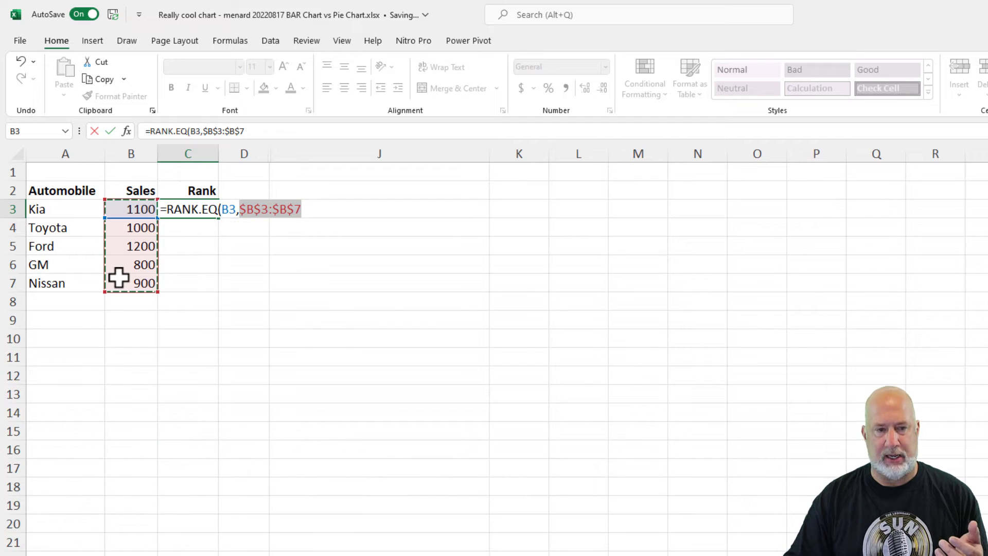
{"action": "key", "text": "ctrl+Return"}
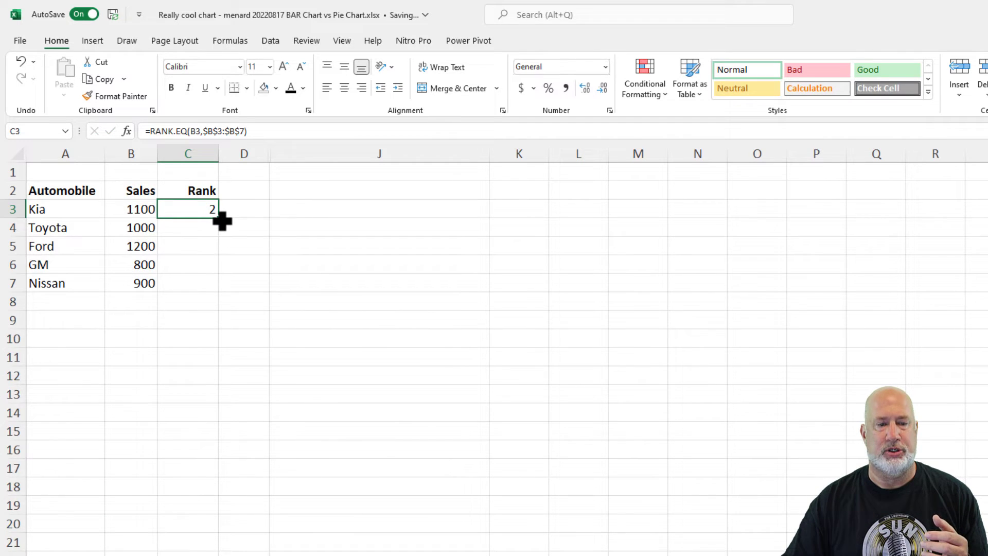
{"action": "left_click_drag", "start_coordinate": [222, 221], "coordinate": [211, 292]}
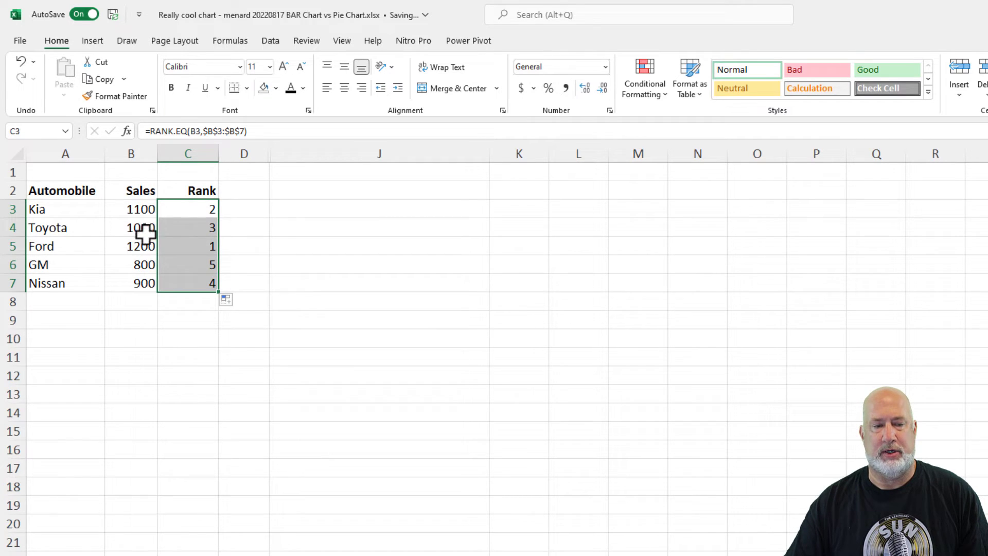
{"action": "left_click", "coordinate": [147, 268]}
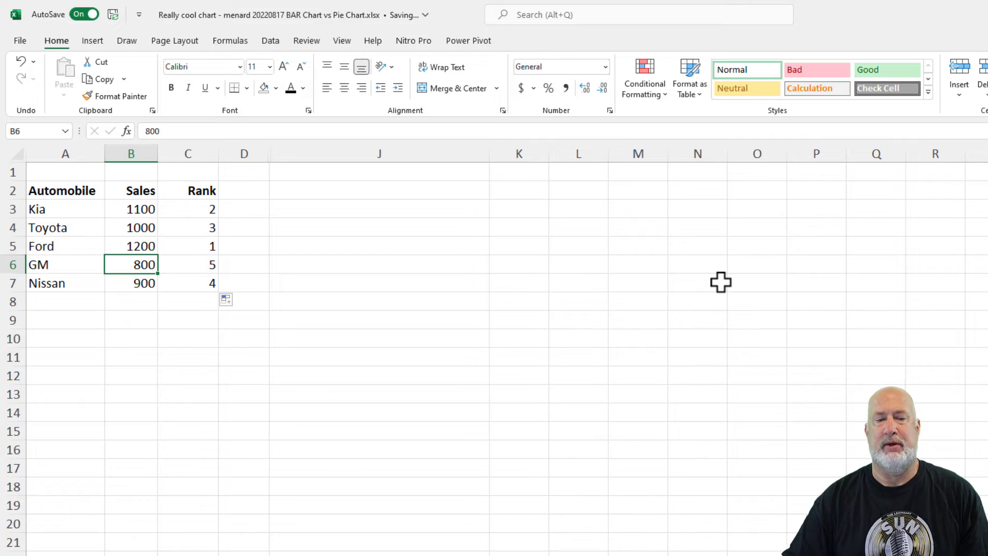
{"action": "type", "text": "1200"}
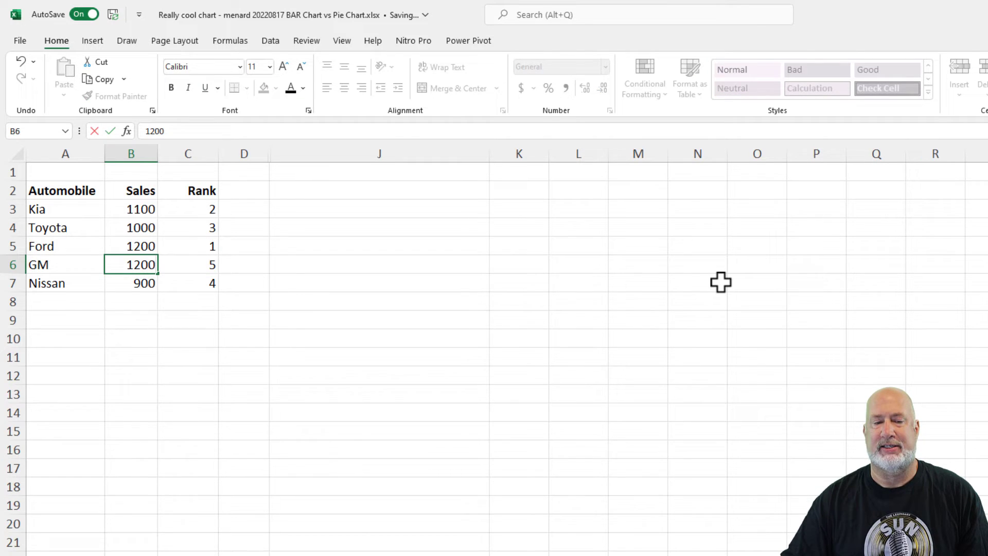
{"action": "key", "text": "Return"}
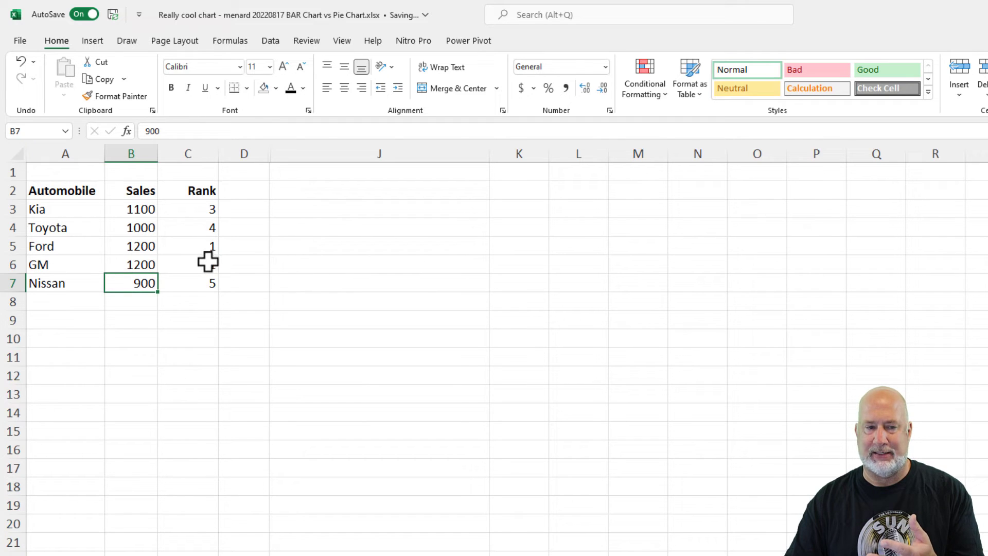
{"action": "left_click", "coordinate": [136, 247]}
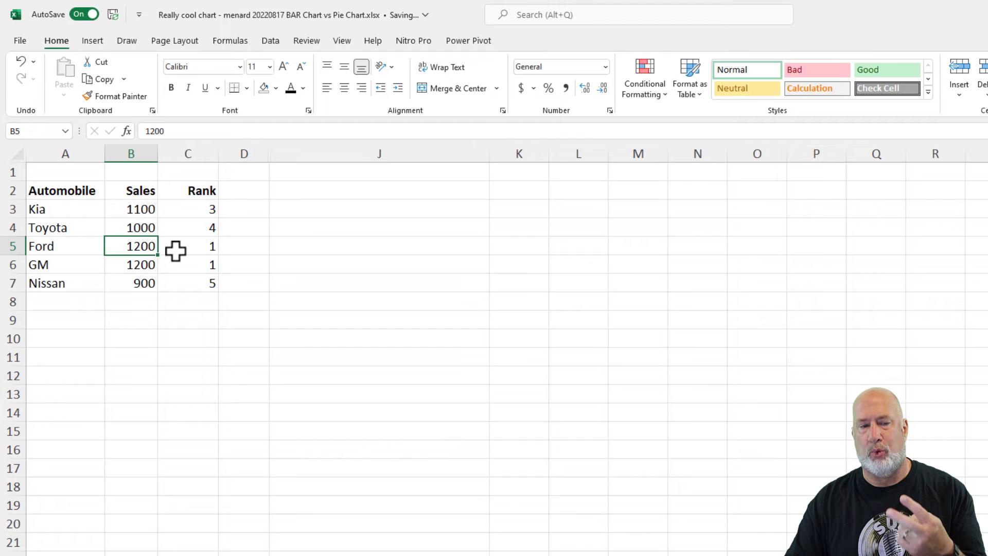
{"action": "left_click", "coordinate": [123, 265]}
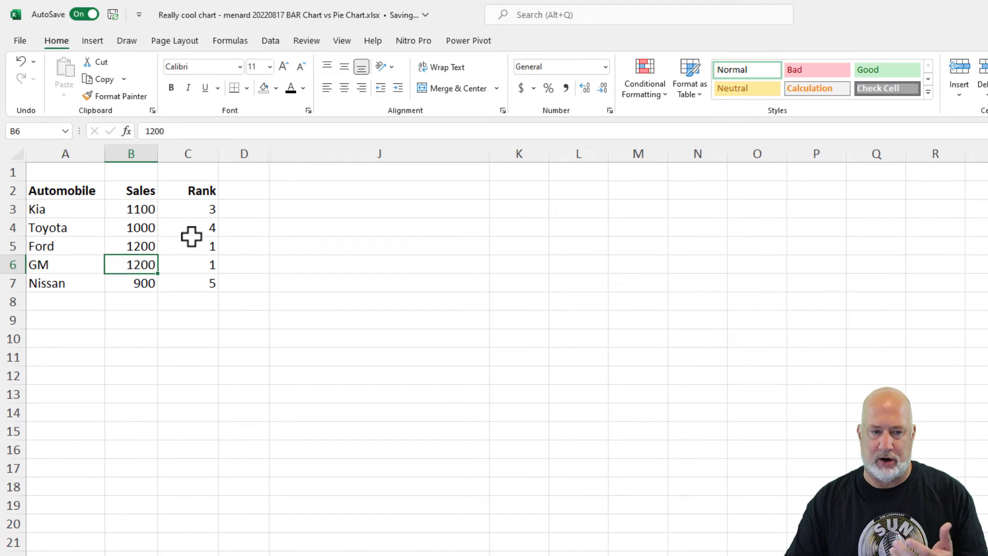
{"action": "left_click", "coordinate": [194, 207]}
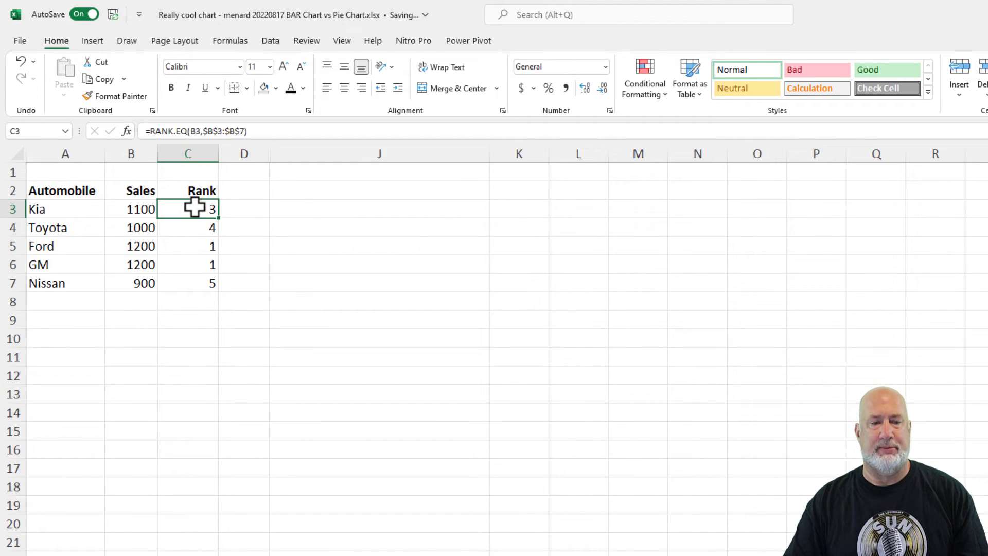
Step: Extend C3's formula to =RANK.EQ(B3,$B$3:$B$7)+COUNTIF($B$3:B3,B3)-1
{"action": "double_click", "coordinate": [195, 208]}
{"action": "left_click", "coordinate": [336, 213]}
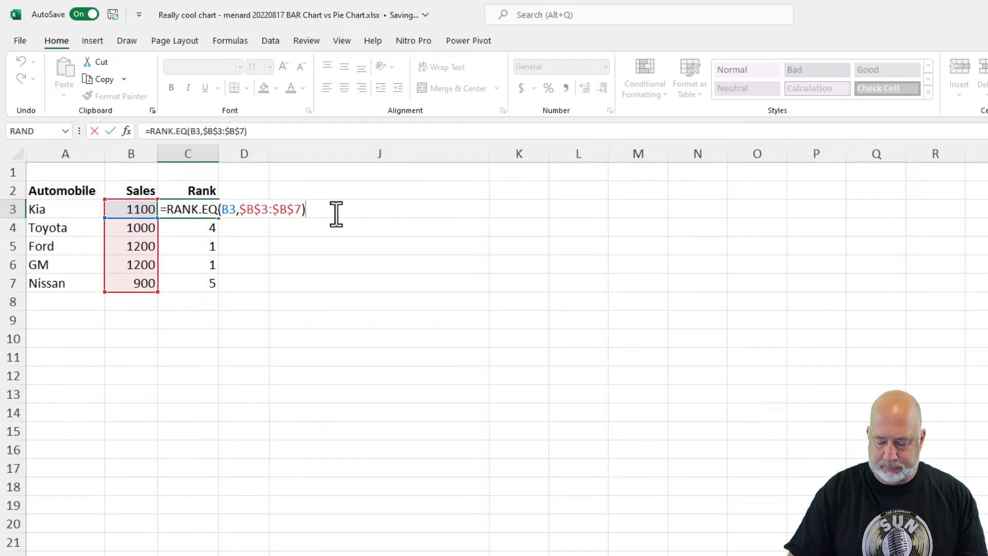
{"action": "type", "text": "+"}
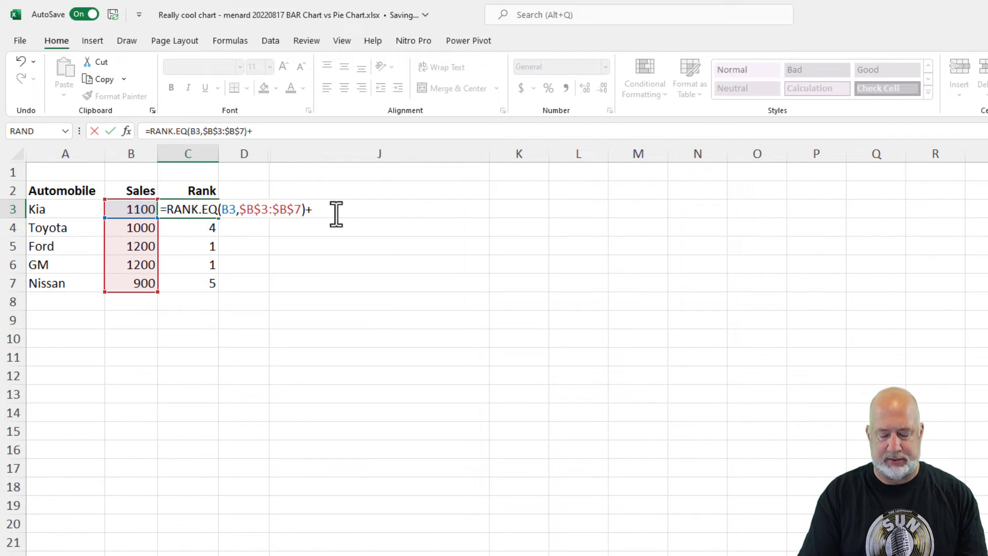
{"action": "type", "text": "countif"}
{"action": "key", "text": "Tab"}
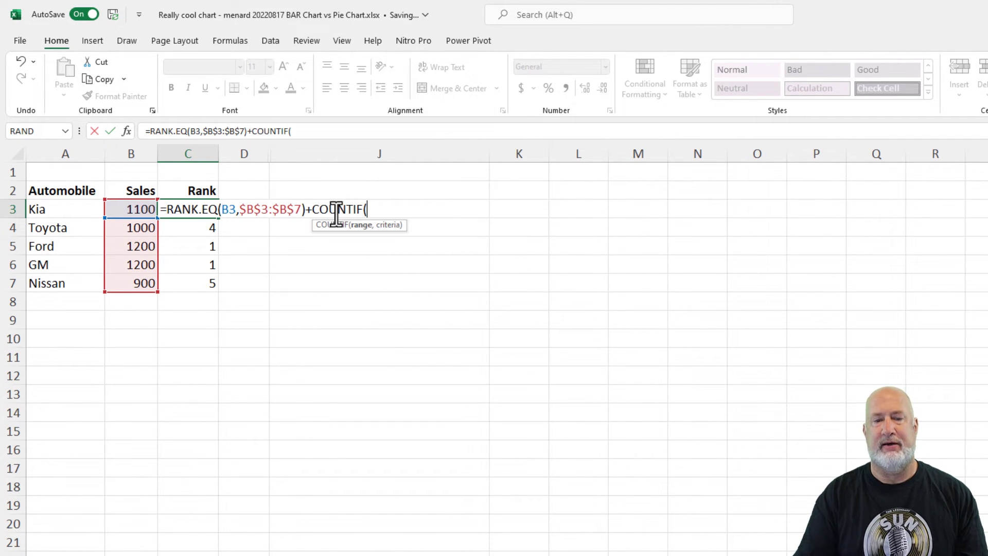
{"action": "left_click", "coordinate": [140, 209]}
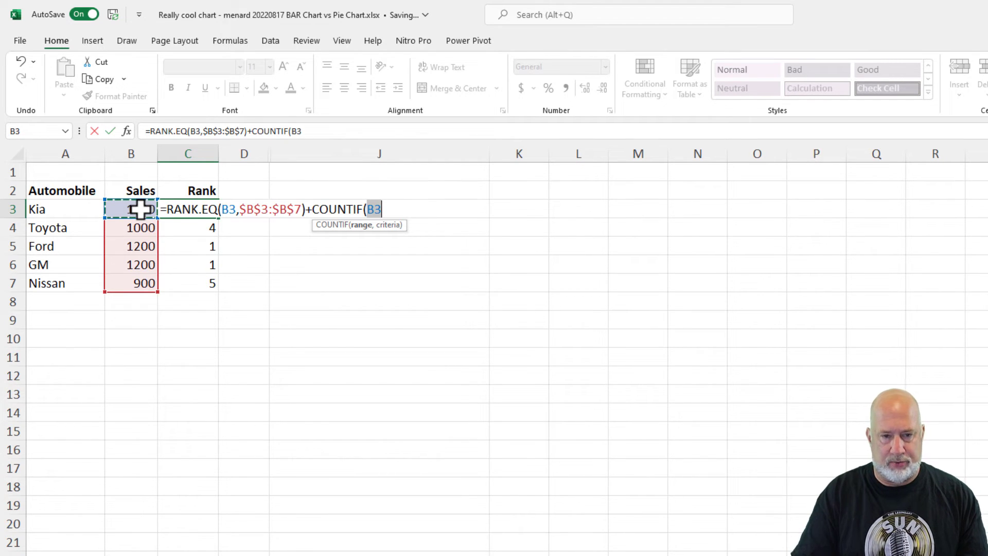
{"action": "type", "text": ":B3"}
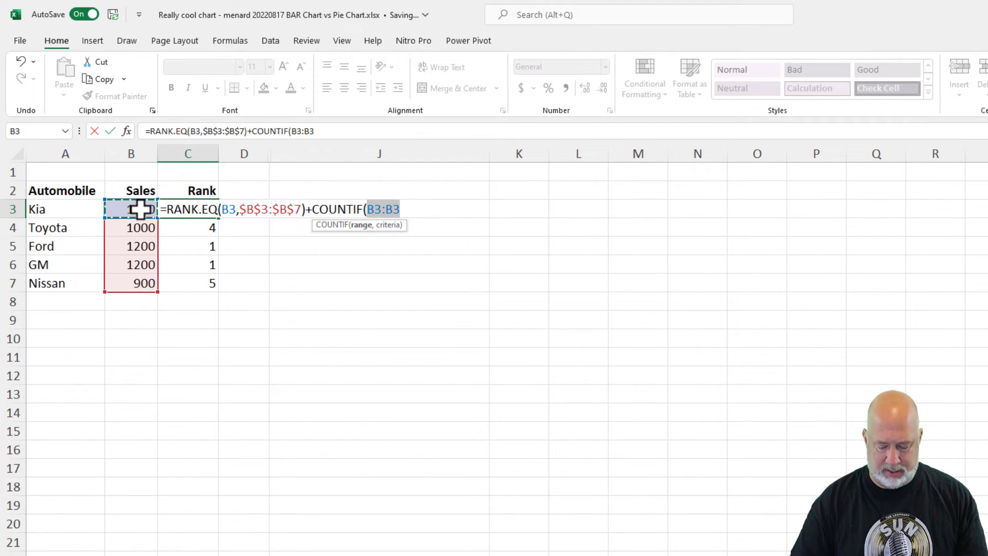
{"action": "type", "text": ","}
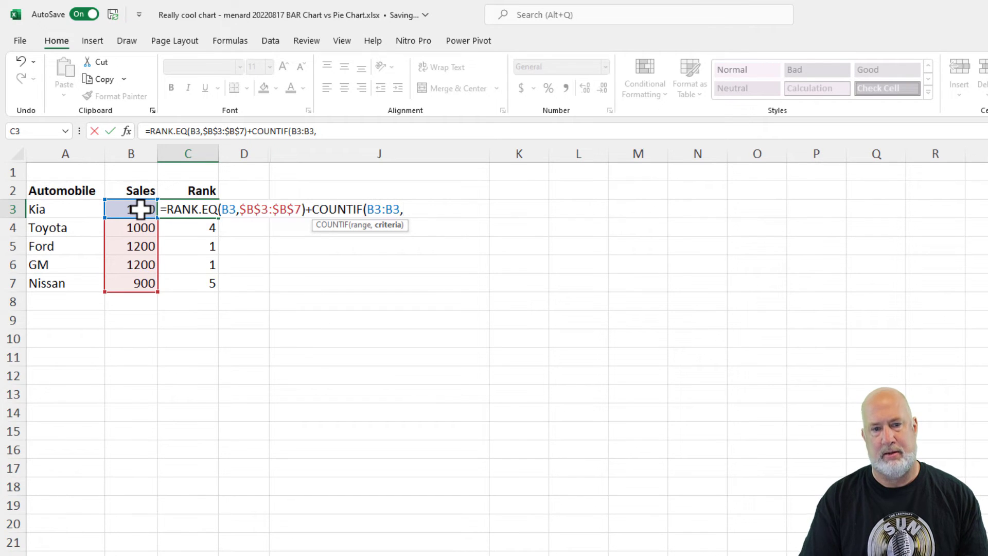
{"action": "type", "text": "B3"}
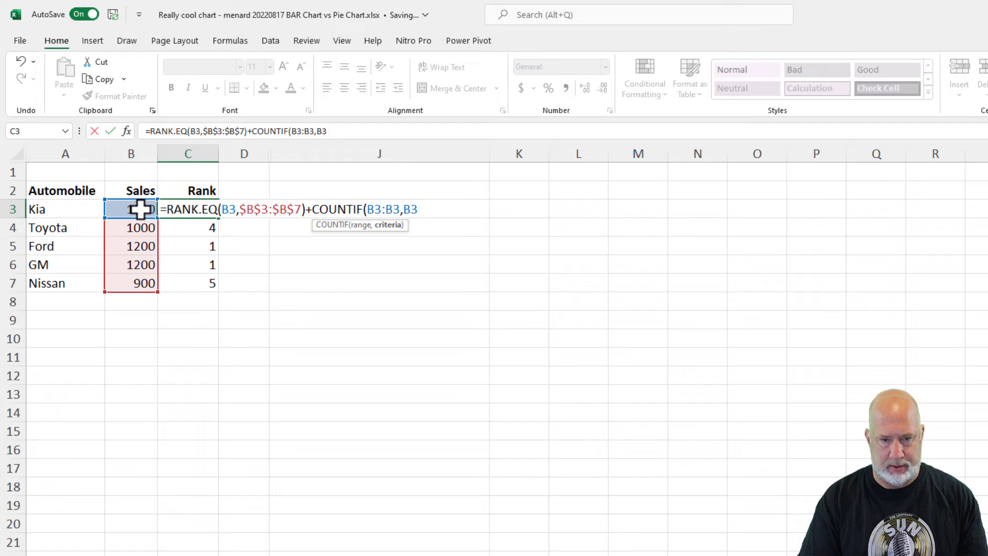
{"action": "type", "text": ")-1"}
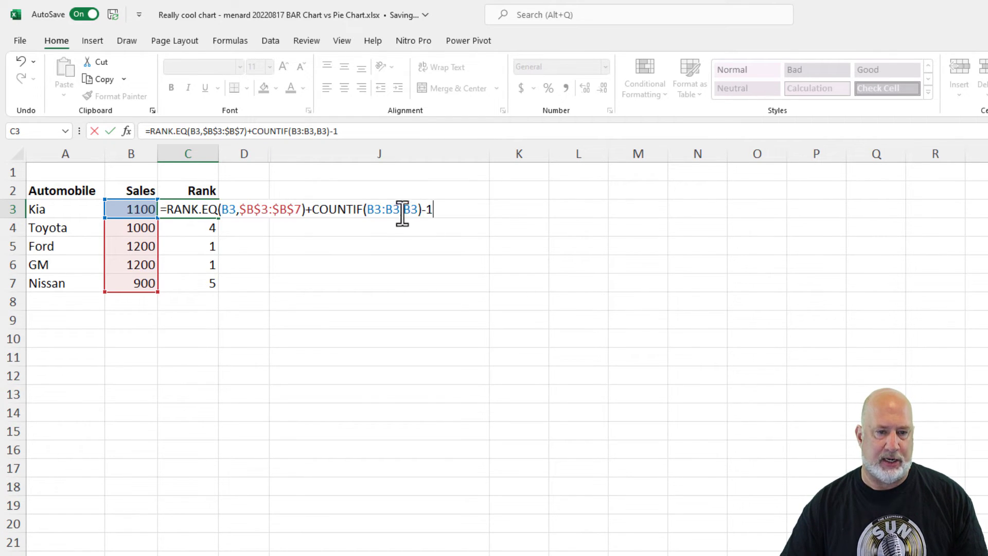
{"action": "left_click", "coordinate": [377, 209]}
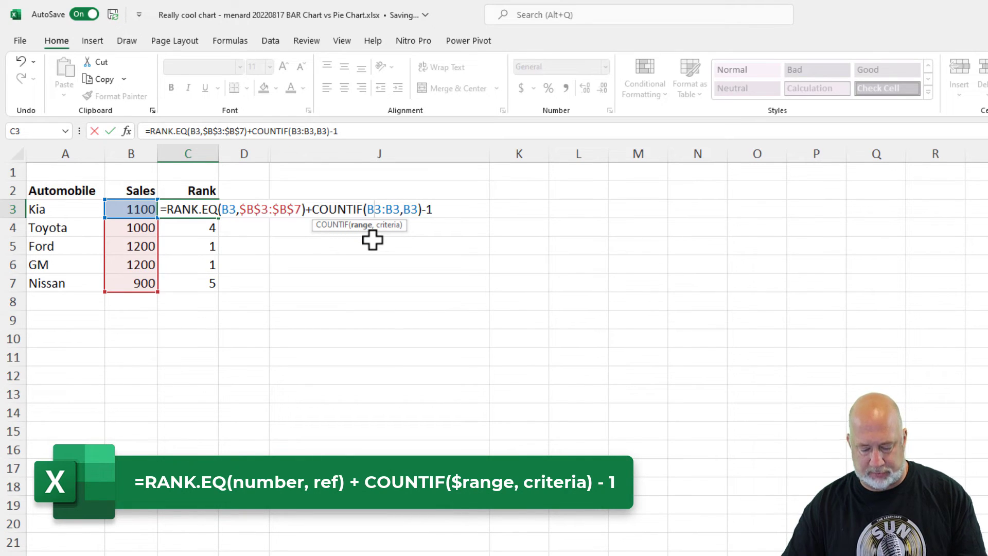
{"action": "key", "text": "F4"}
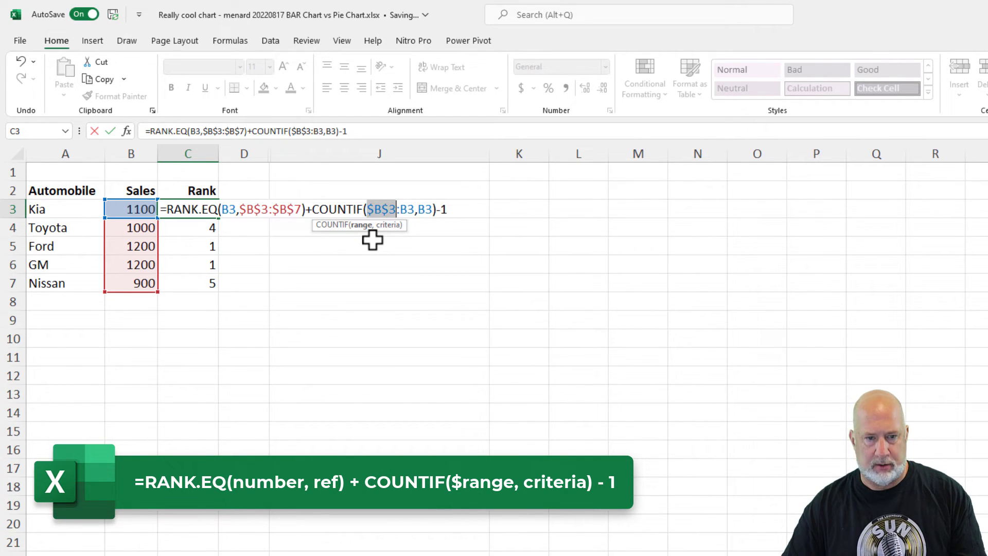
{"action": "left_click", "coordinate": [427, 210]}
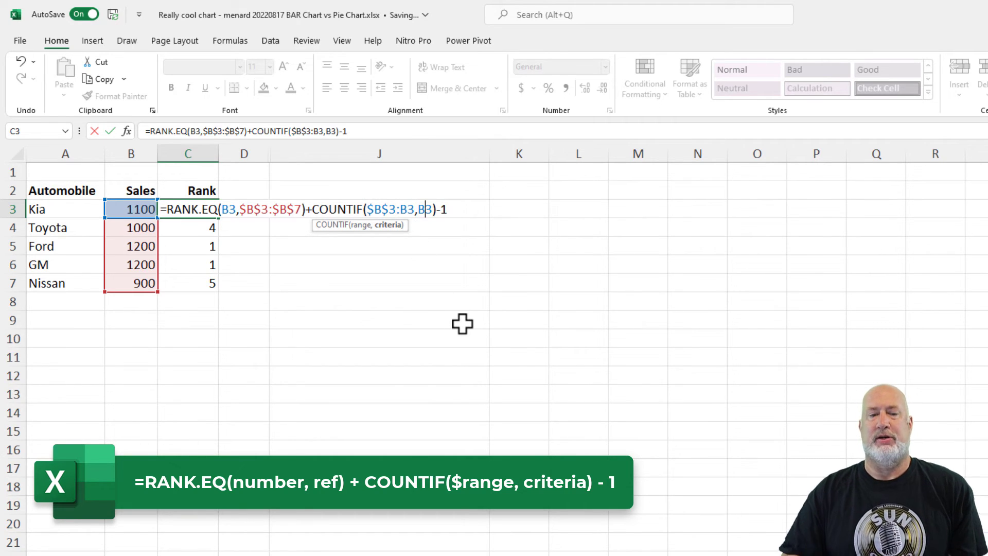
{"action": "key", "text": "ctrl+Return"}
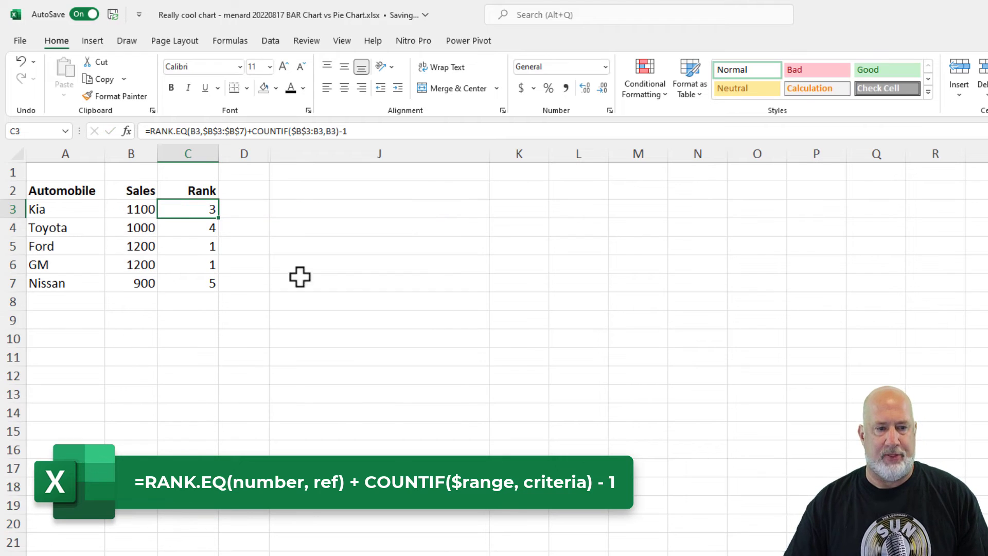
Step: Fill the tie-breaking formula down to C7 and inspect GM's formula in C6
{"action": "left_click_drag", "start_coordinate": [219, 229], "coordinate": [221, 286]}
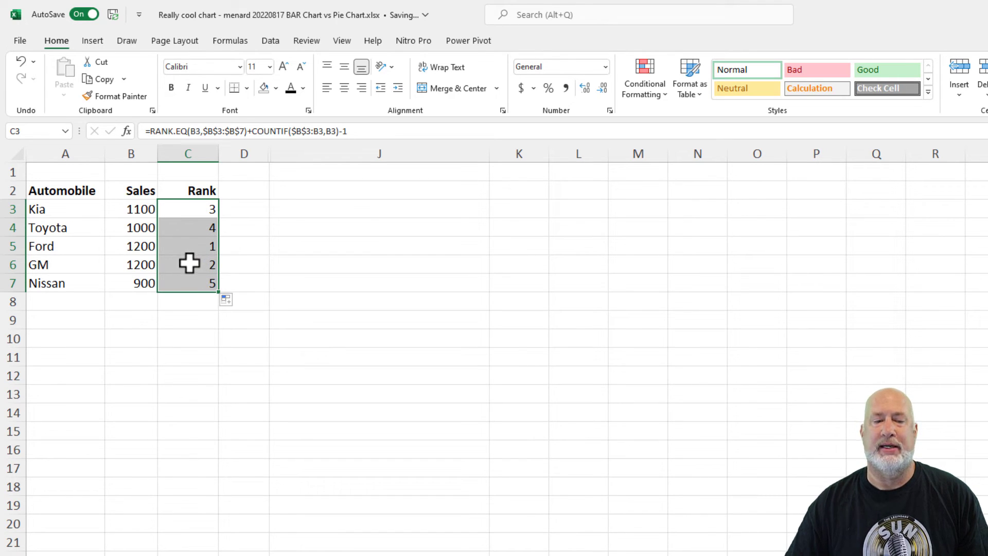
{"action": "left_click", "coordinate": [207, 266]}
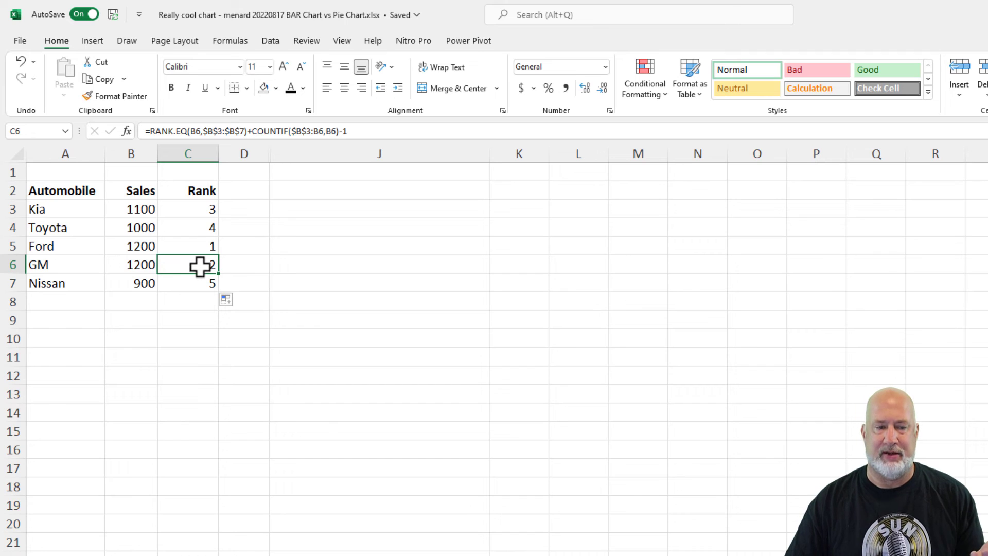
{"action": "left_click", "coordinate": [234, 41]}
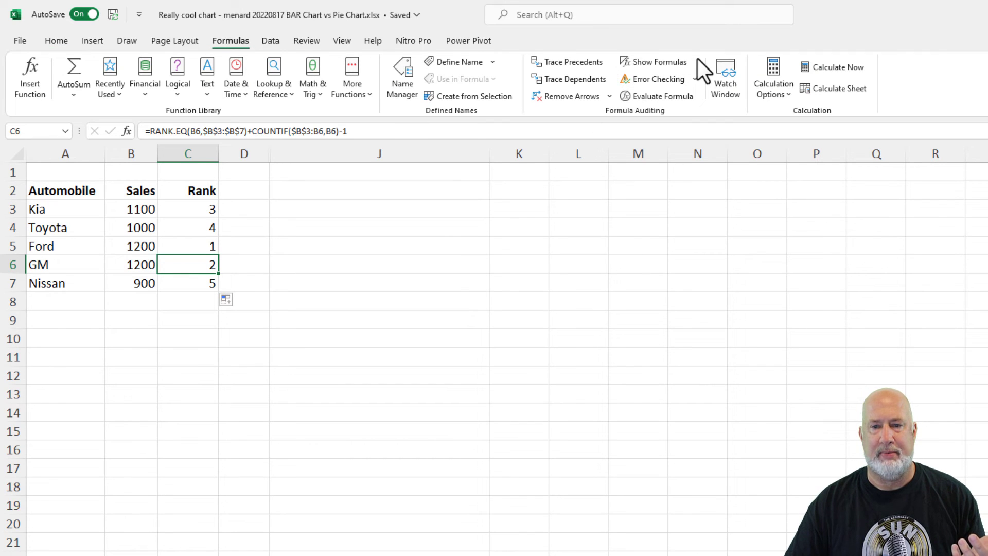
{"action": "left_click", "coordinate": [665, 98]}
{"action": "left_click", "coordinate": [413, 343]}
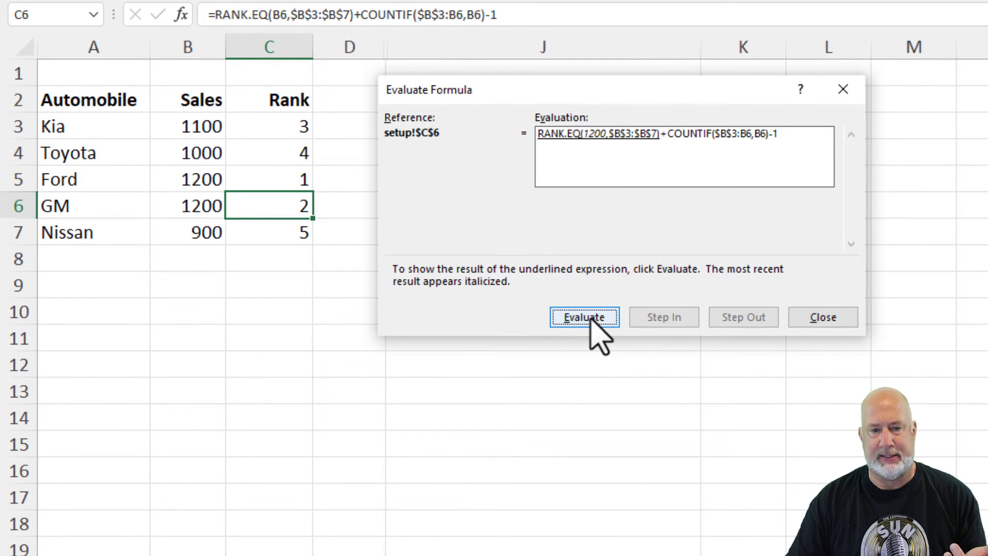
{"action": "left_click", "coordinate": [584, 317]}
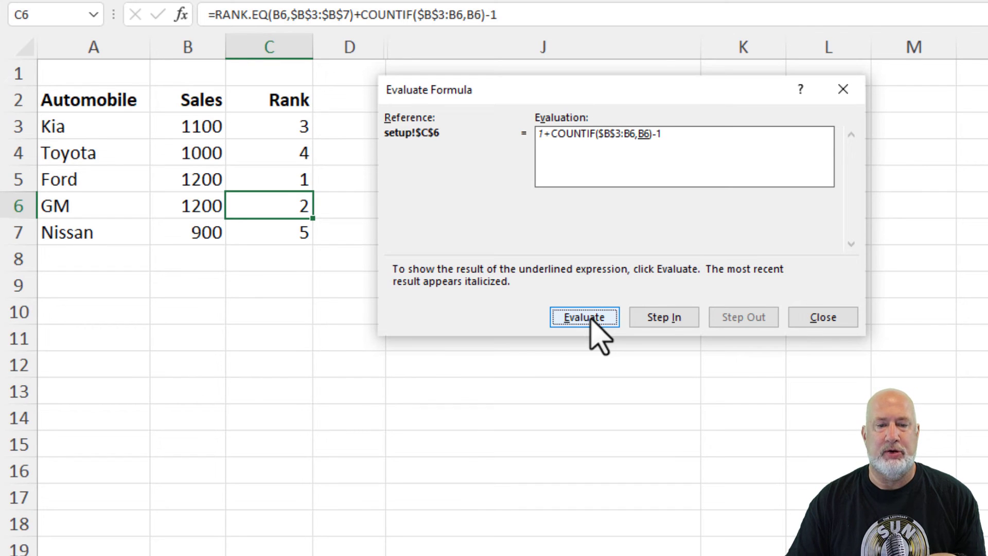
{"action": "left_click", "coordinate": [592, 323]}
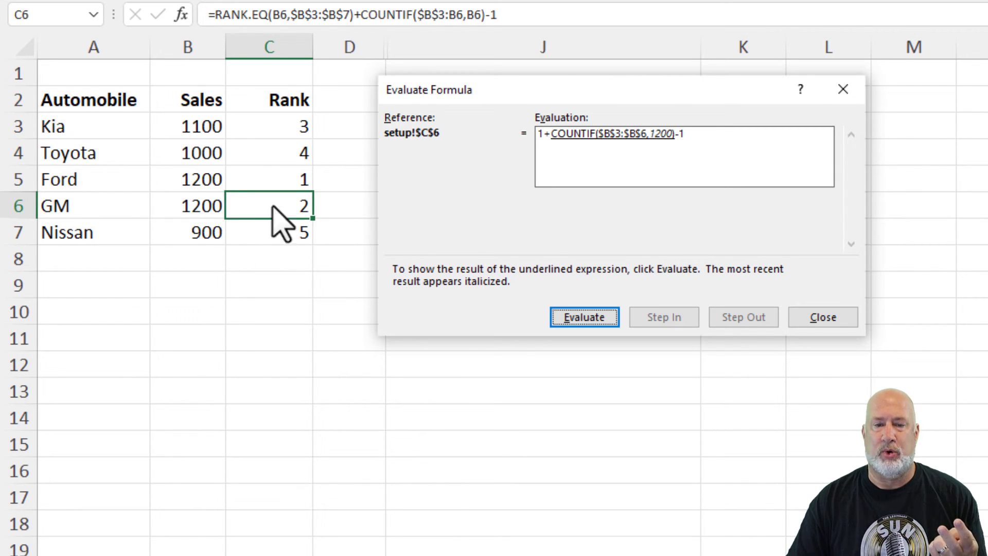
{"action": "left_click", "coordinate": [582, 315]}
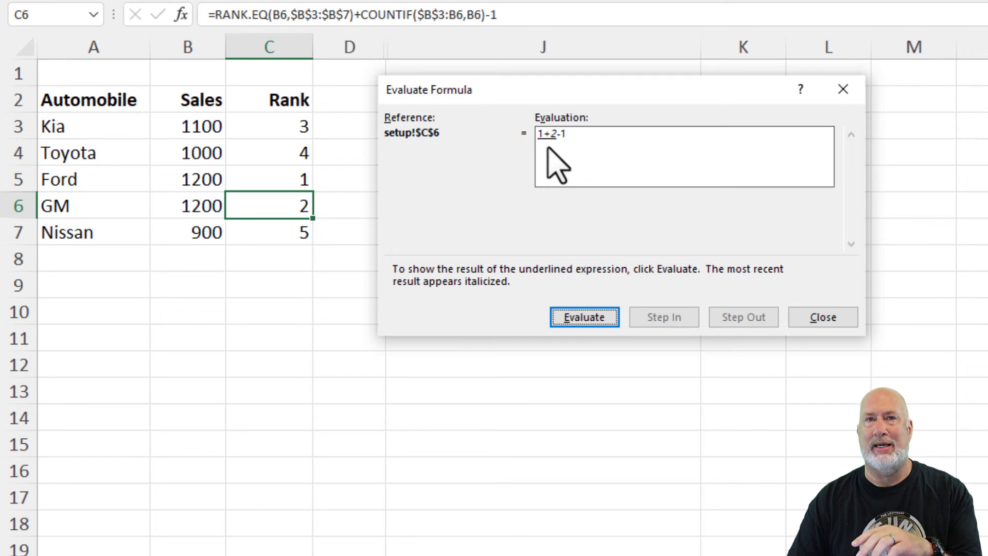
{"action": "left_click", "coordinate": [575, 323]}
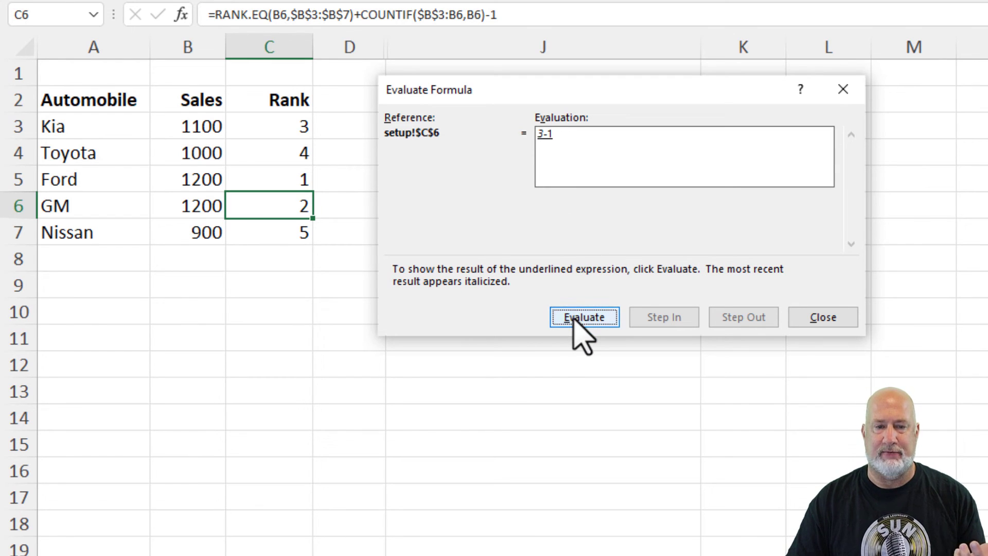
{"action": "left_click", "coordinate": [574, 320]}
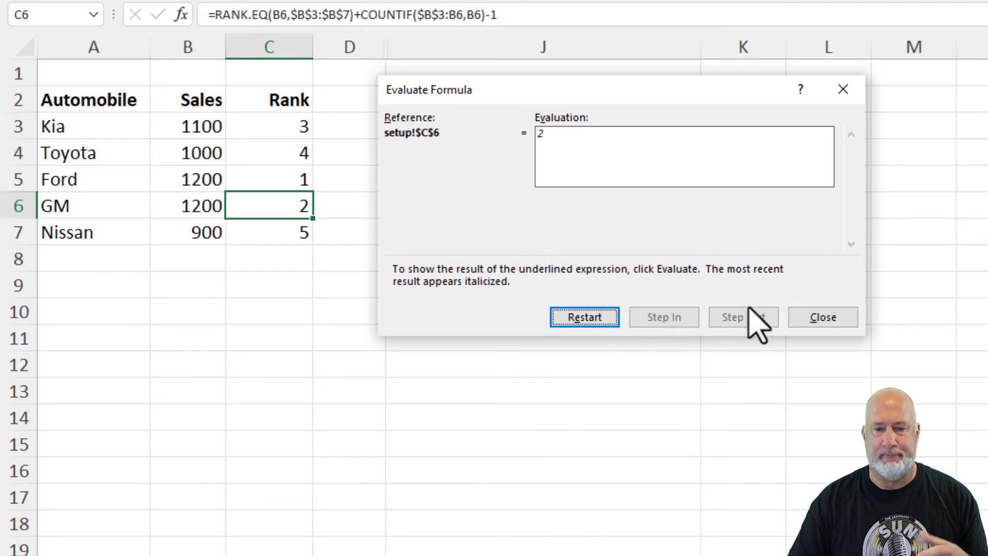
{"action": "left_click", "coordinate": [806, 322]}
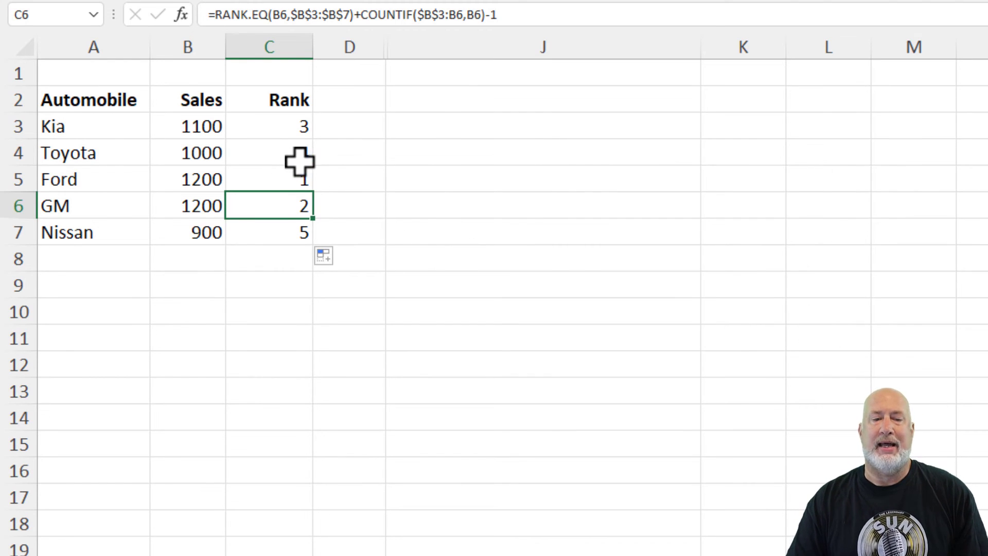